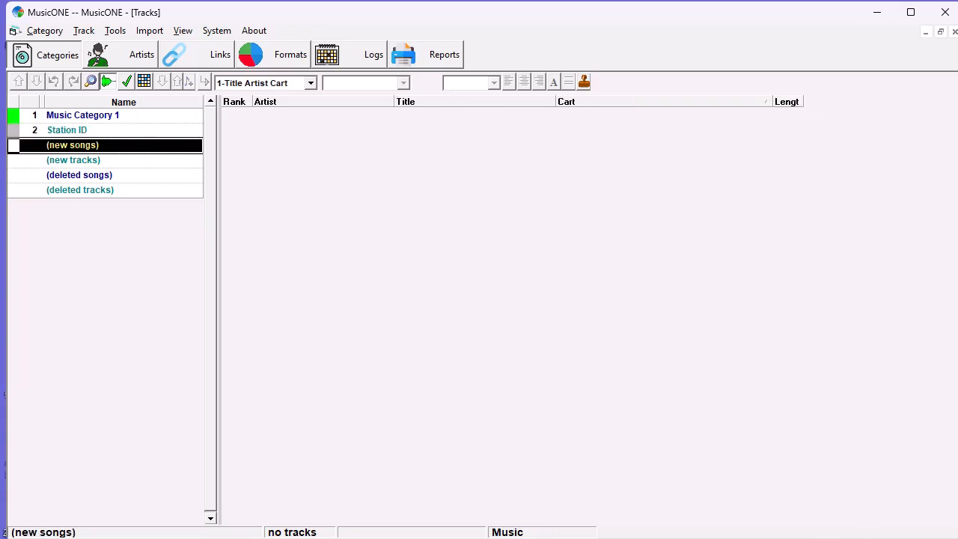
Switch to the Music 1-D folder and open the NEWHD NY PLAYLIST spreadsheet in LibreOffice Calc
key(alt+Tab)
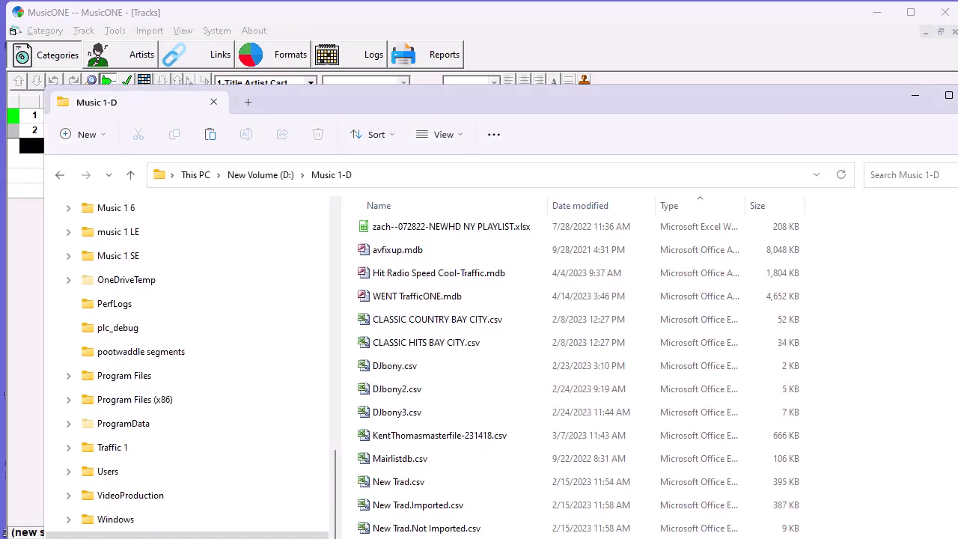
click(472, 227)
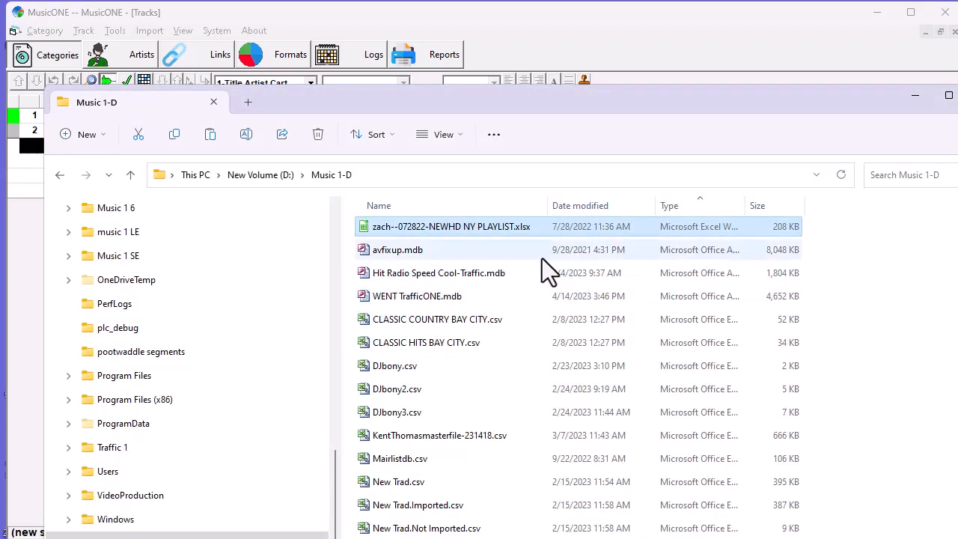
double_click(505, 227)
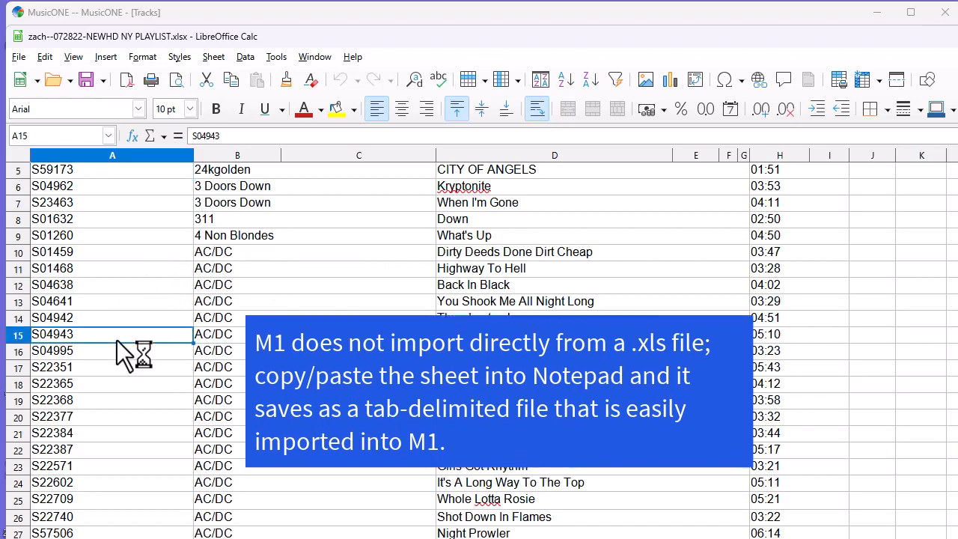
Examine the playlist's columns A, B, C, D and H one by one to identify the cart, artist, title, length and blank columns
click(111, 155)
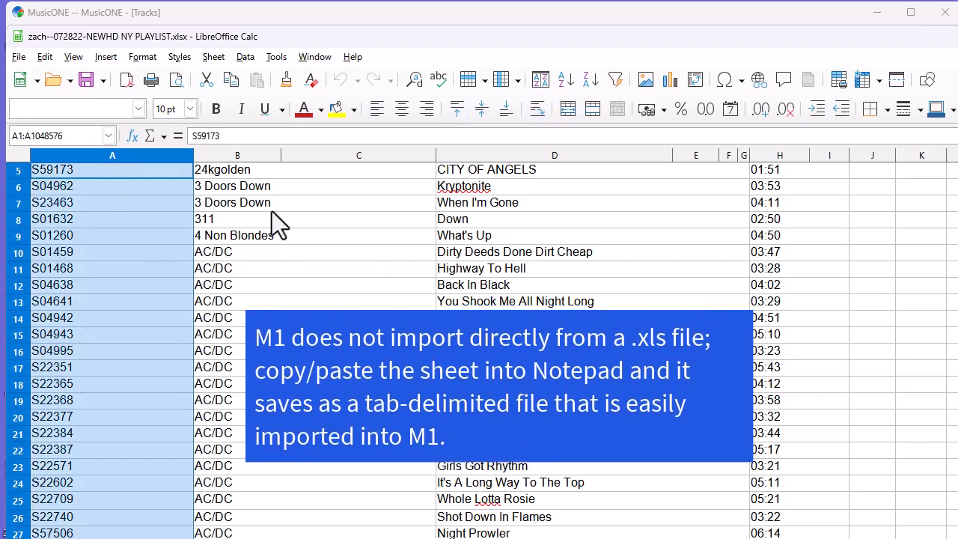
click(250, 154)
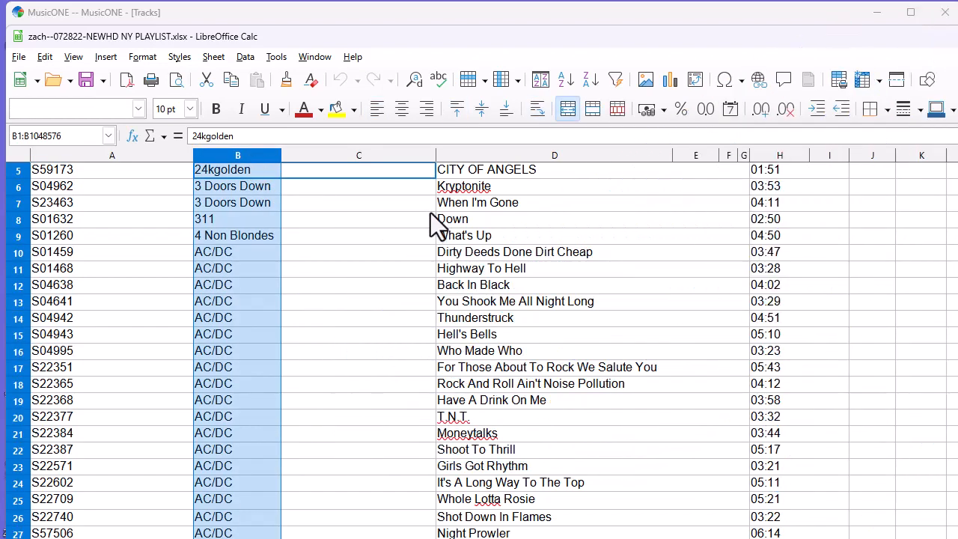
click(375, 158)
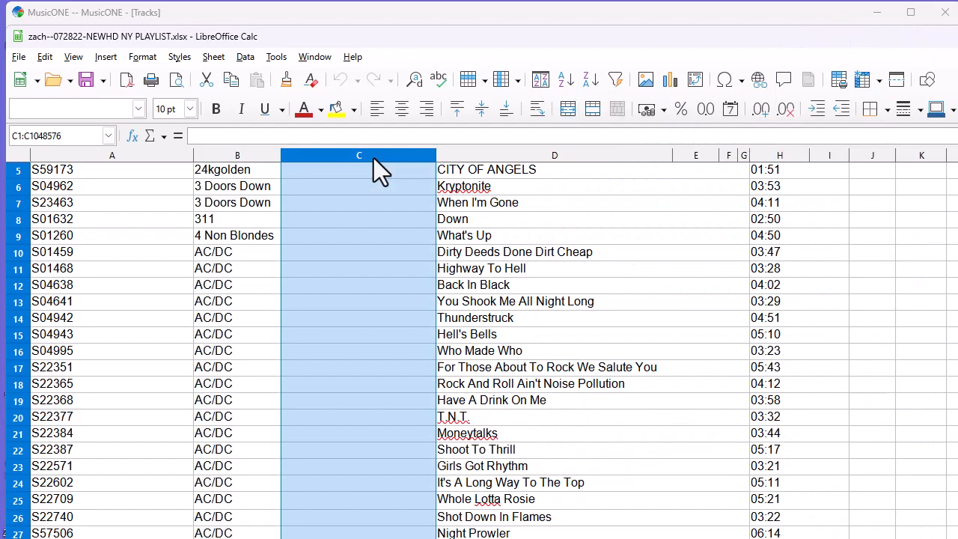
click(554, 157)
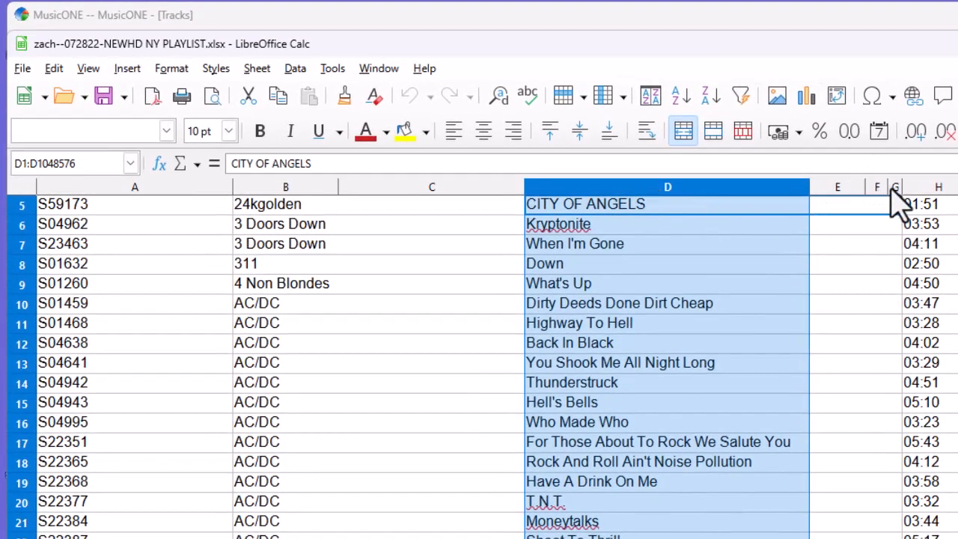
click(934, 188)
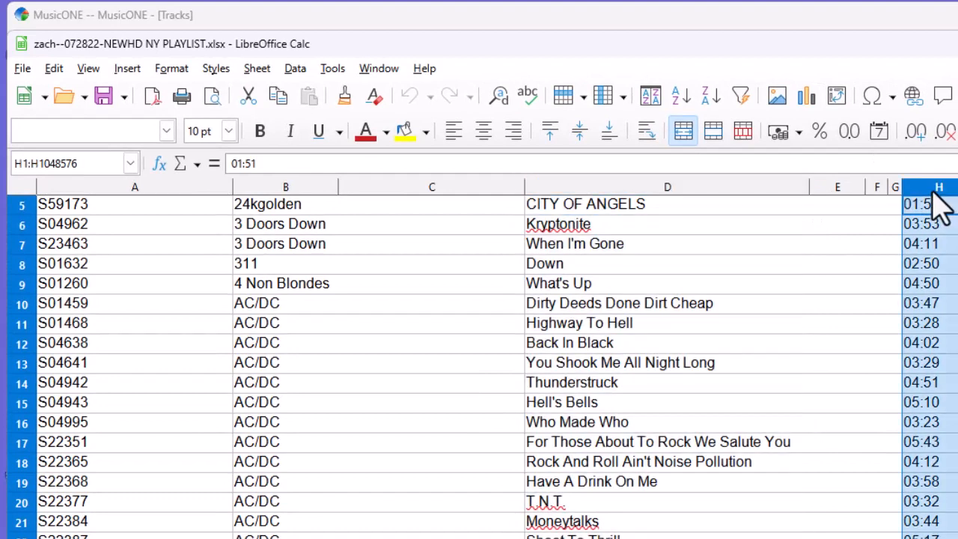
Delete the blank column C between the artist and title columns
click(432, 188)
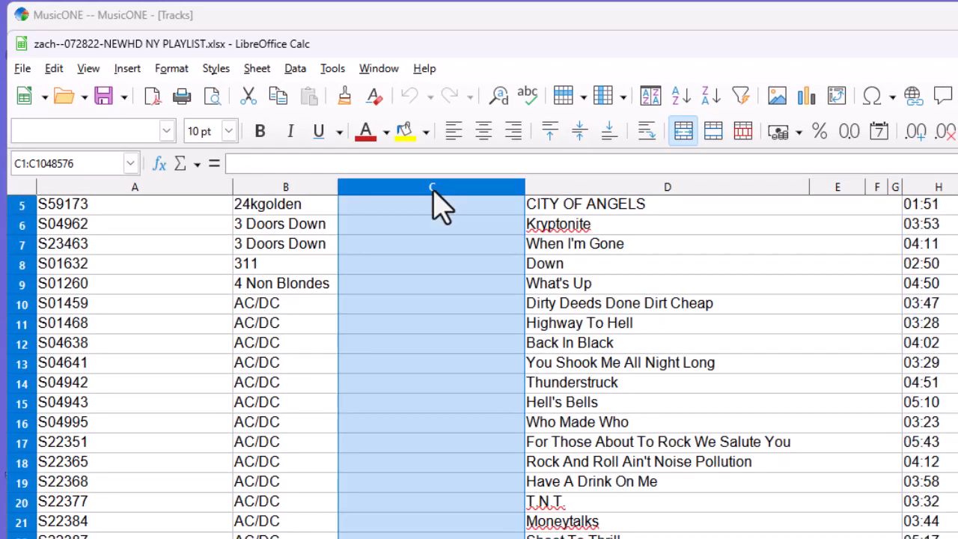
right_click(433, 190)
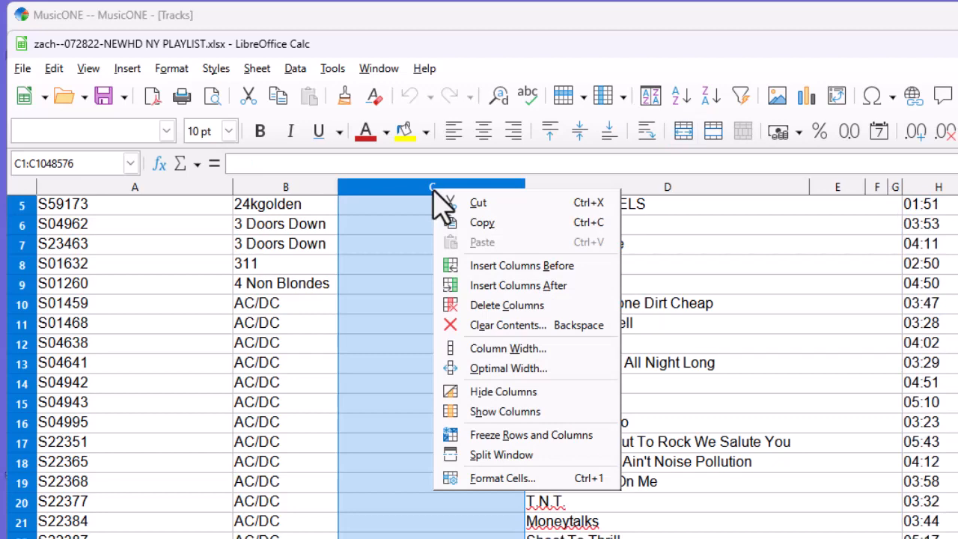
click(509, 306)
Widen the narrow blank column F just before the song lengths and delete it
right_click(813, 189)
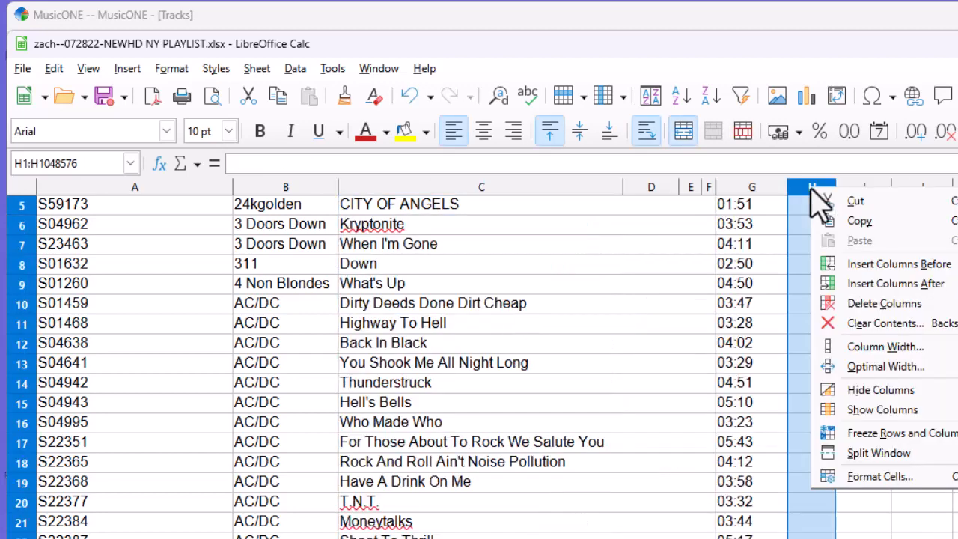
click(685, 188)
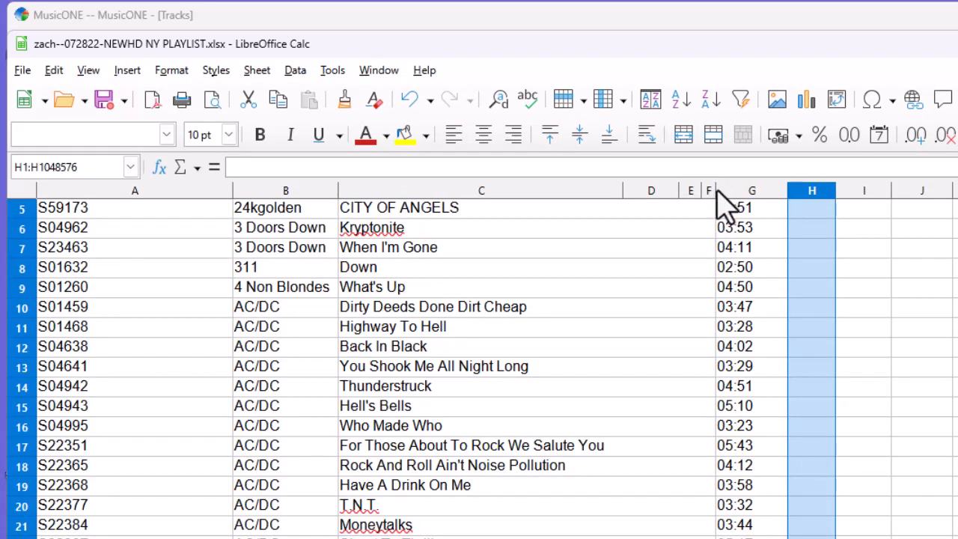
drag(719, 190, 957, 190)
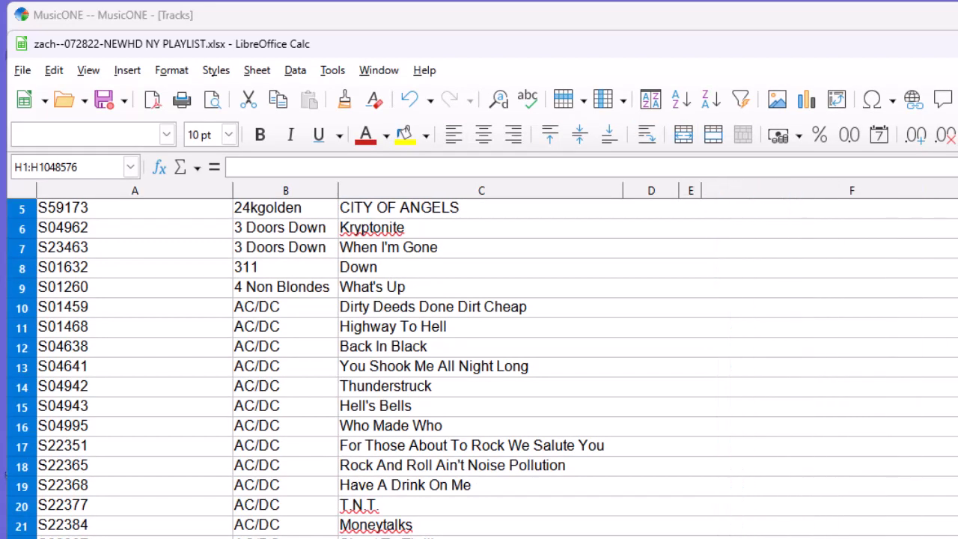
click(910, 191)
right_click(912, 211)
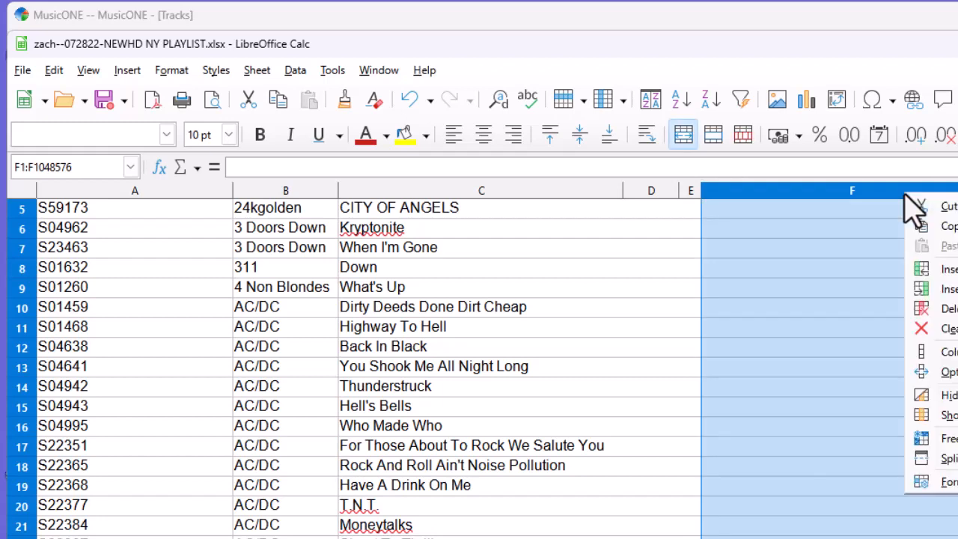
click(914, 307)
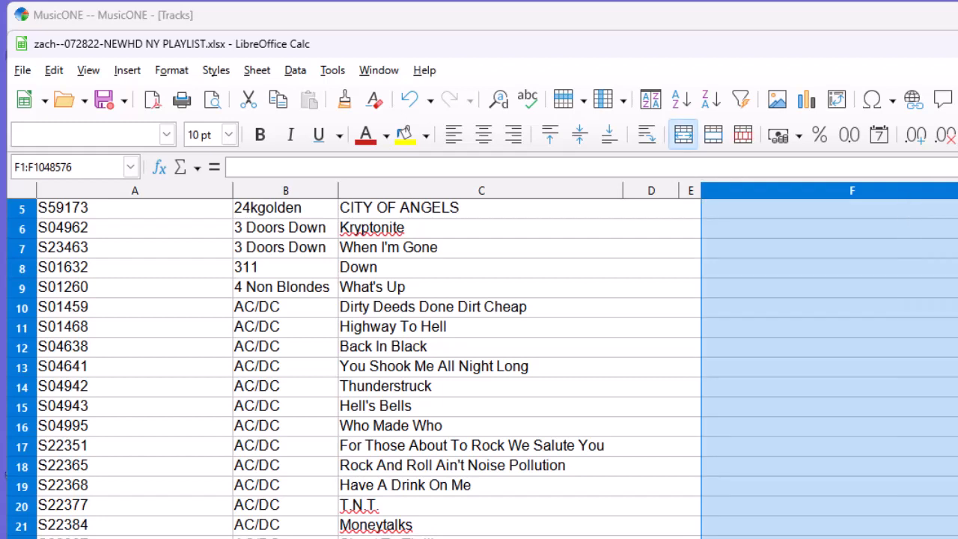
Delete the two remaining blank columns between the song titles and the lengths, widening the narrow one before removing it
right_click(653, 193)
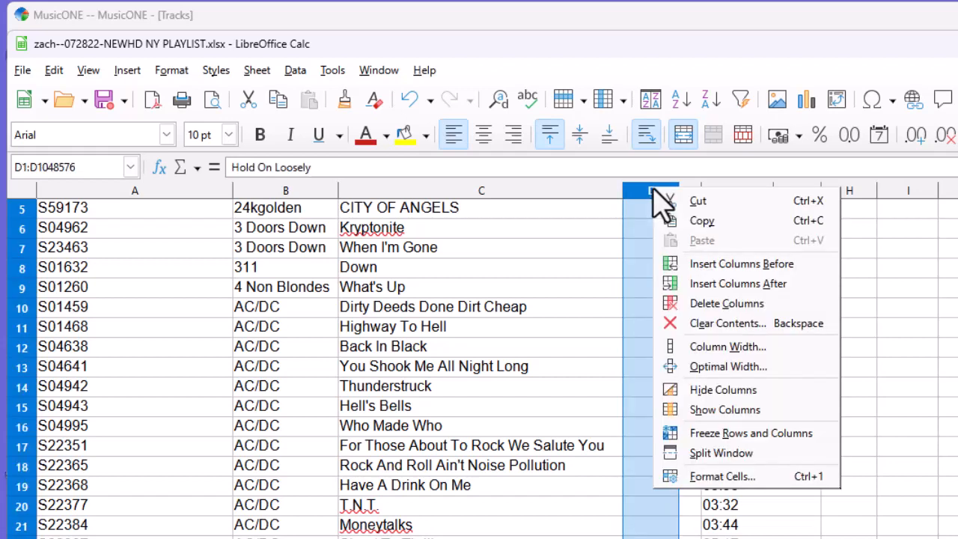
click(781, 304)
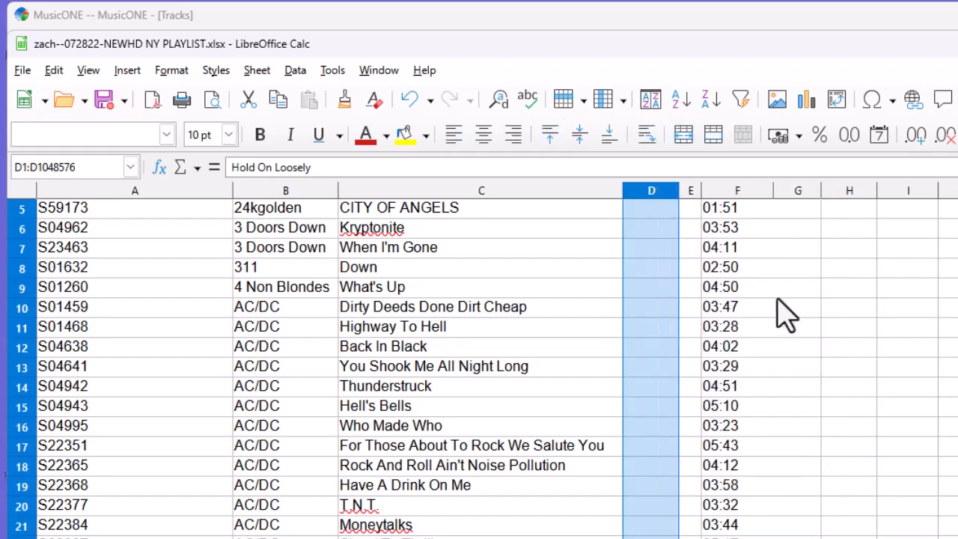
right_click(689, 192)
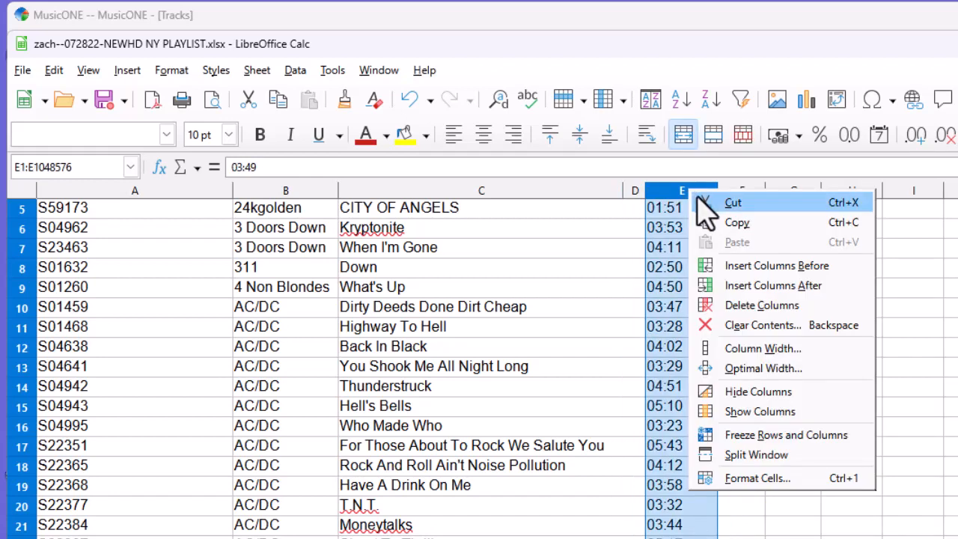
click(634, 241)
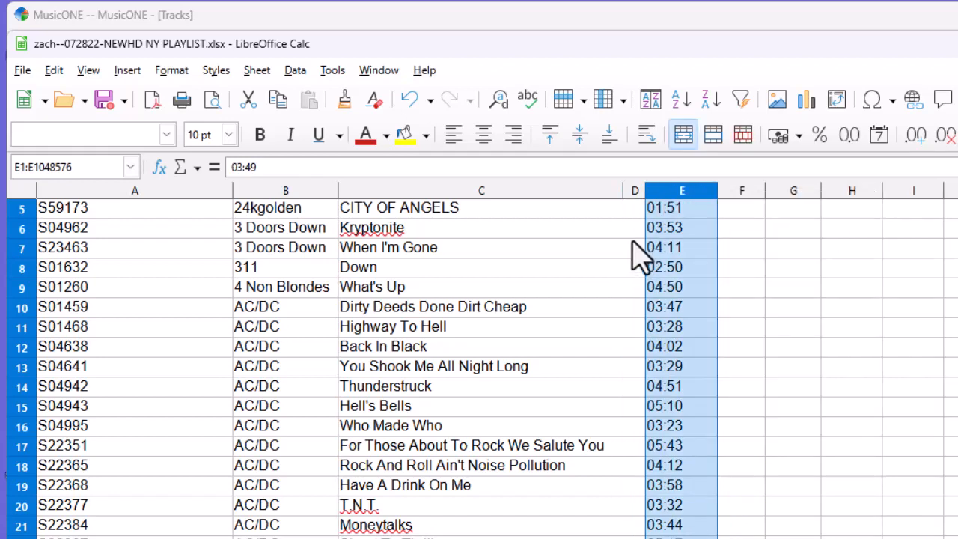
drag(635, 192, 814, 224)
right_click(724, 193)
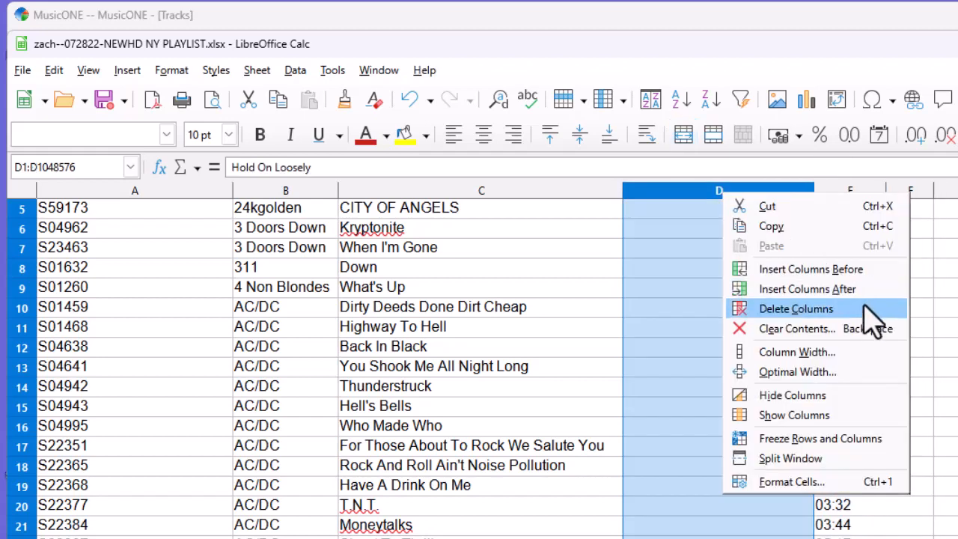
click(866, 309)
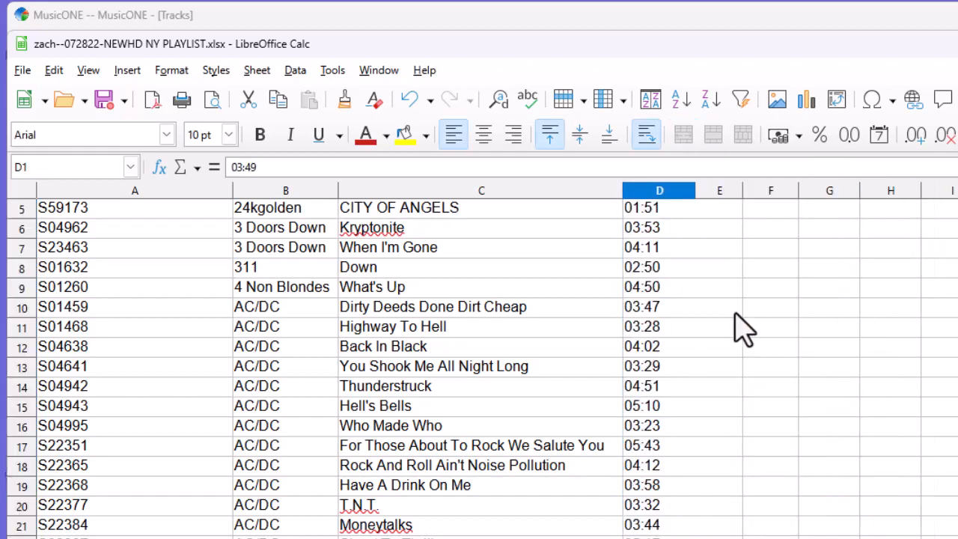
Copy columns A through D with the cart numbers, artists, titles and lengths
drag(120, 197, 664, 250)
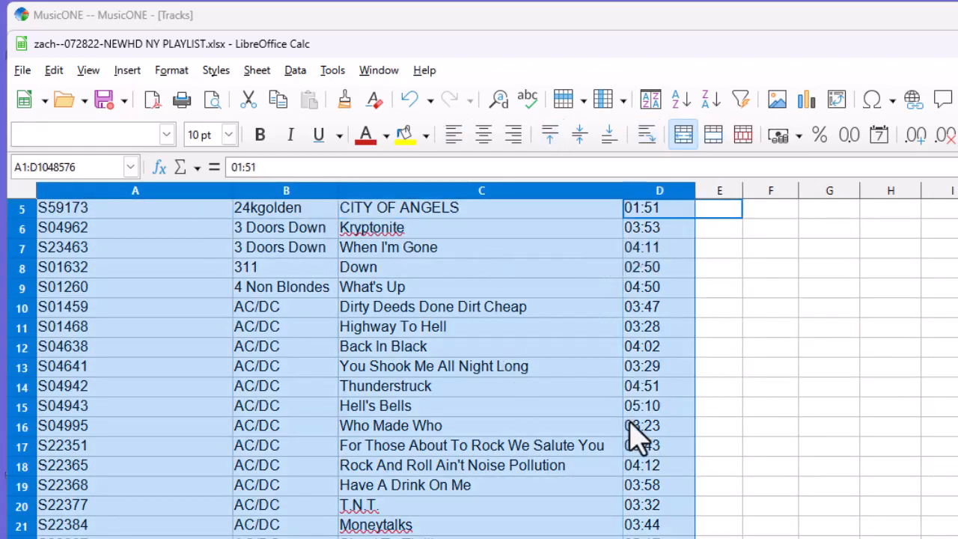
right_click(401, 311)
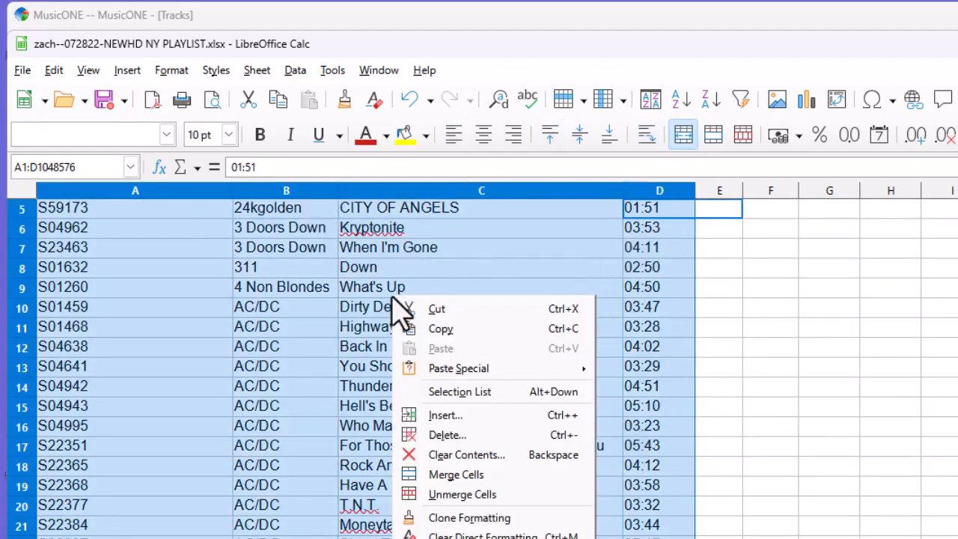
click(442, 329)
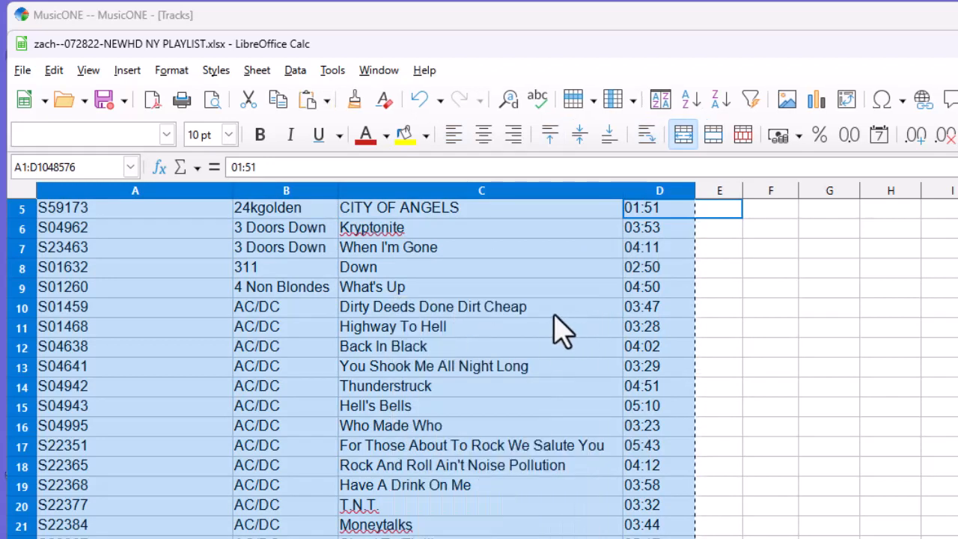
Launch Notepad and paste the copied playlist columns into an untitled document
key(super)
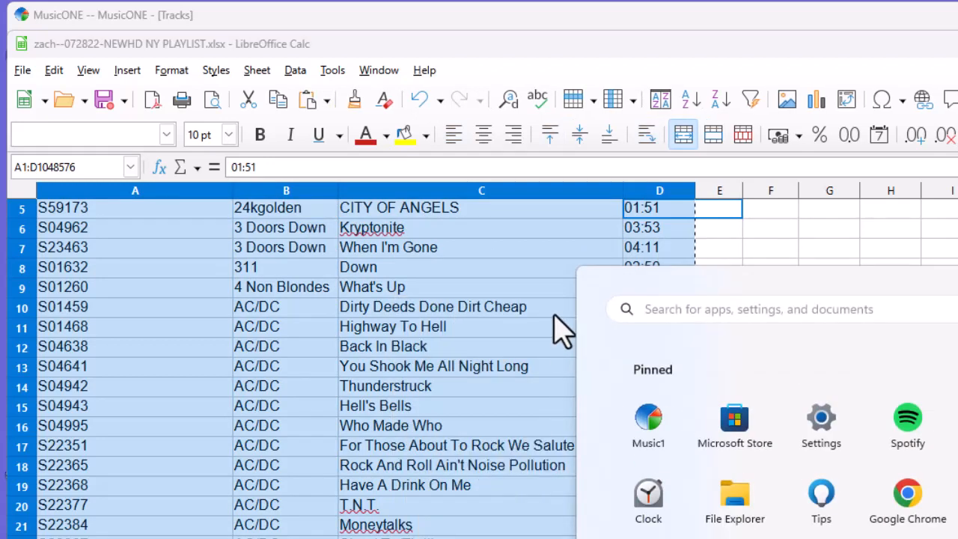
text(note)
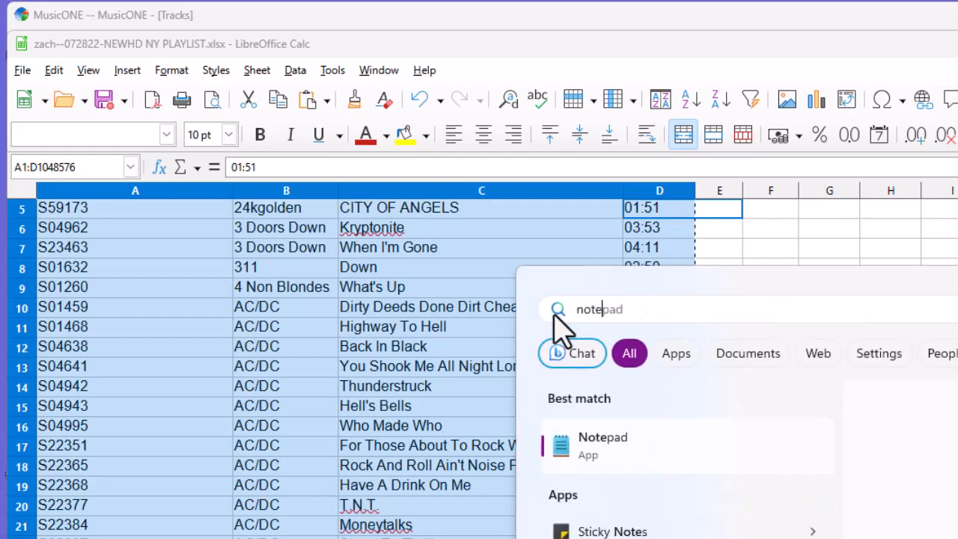
click(603, 446)
right_click(188, 237)
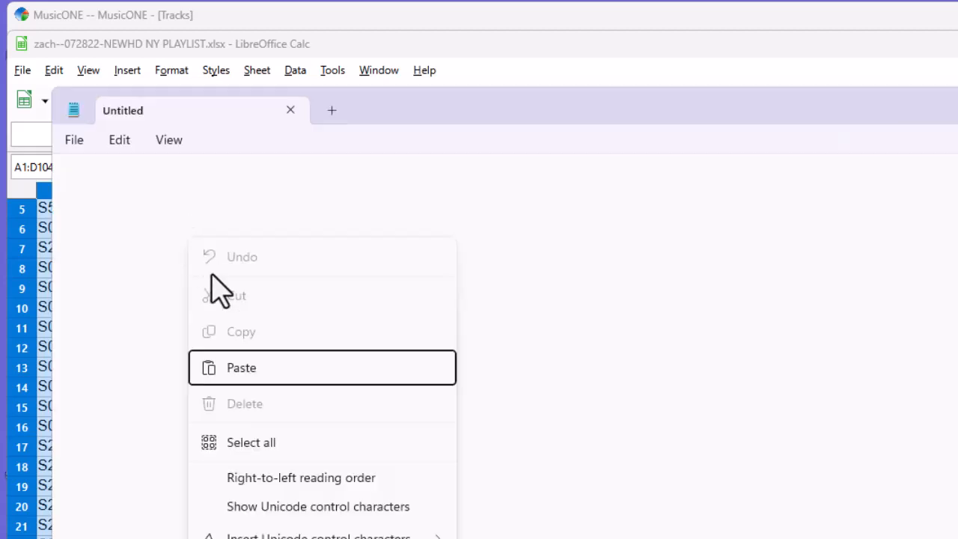
click(235, 367)
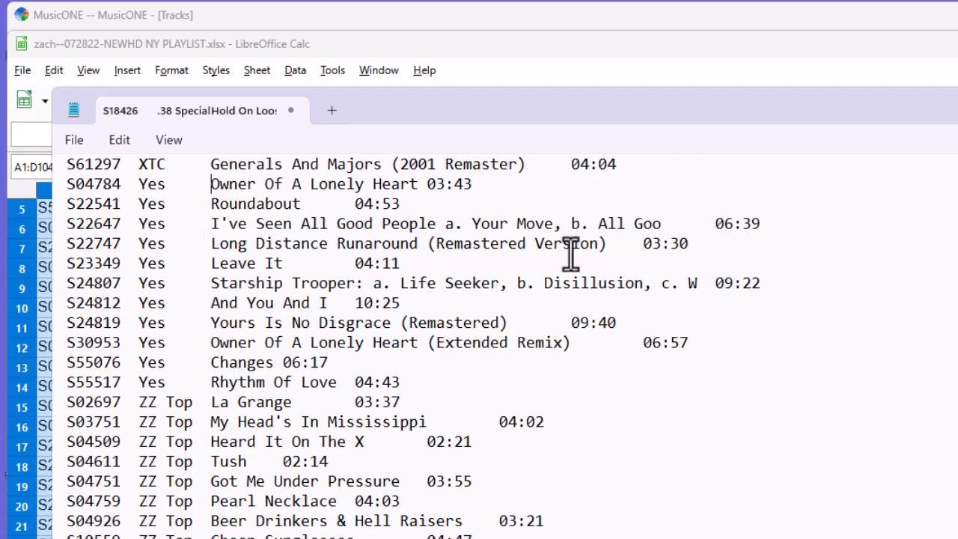
Check the separator between the artist and title on the first "Owner Of A Lonely Heart" line
key(shift+Right)
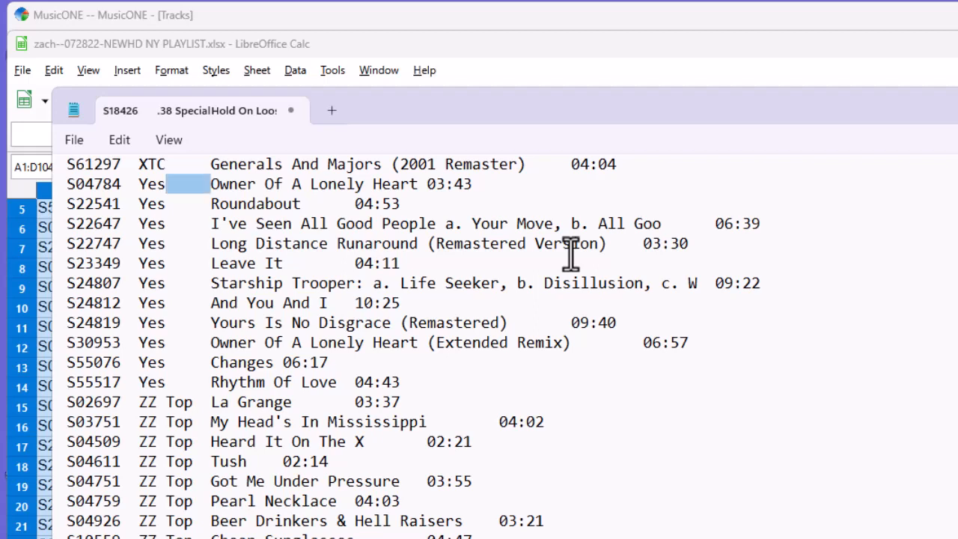
key(Left)
key(Left)
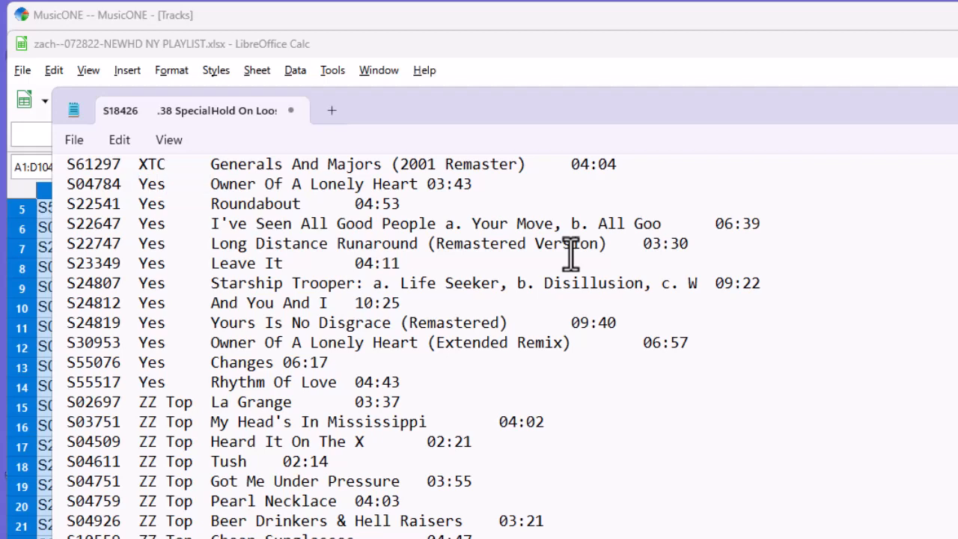
Put the spreadsheet window away and save the pasted list to the Desktop as a text document named New Data Import
click(823, 33)
click(75, 140)
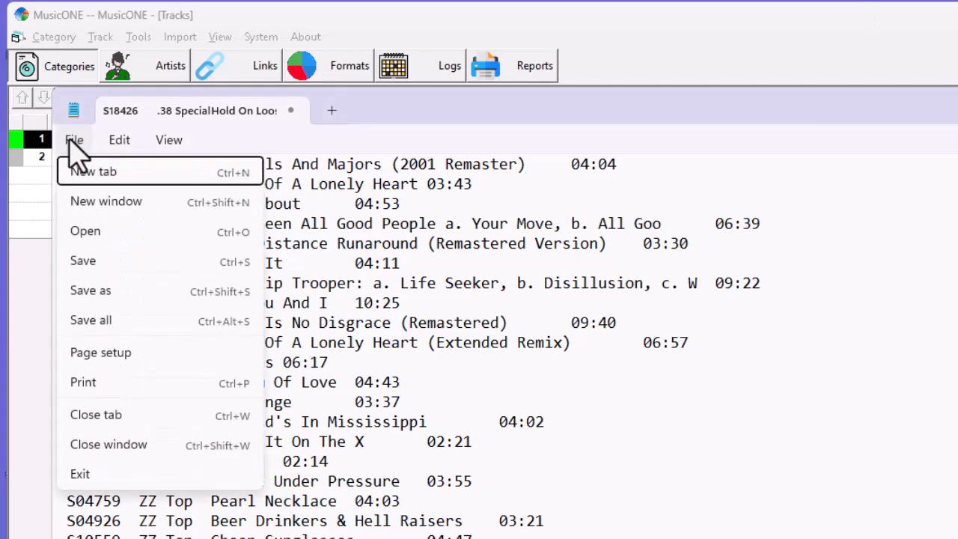
click(107, 298)
text(New Data Import)
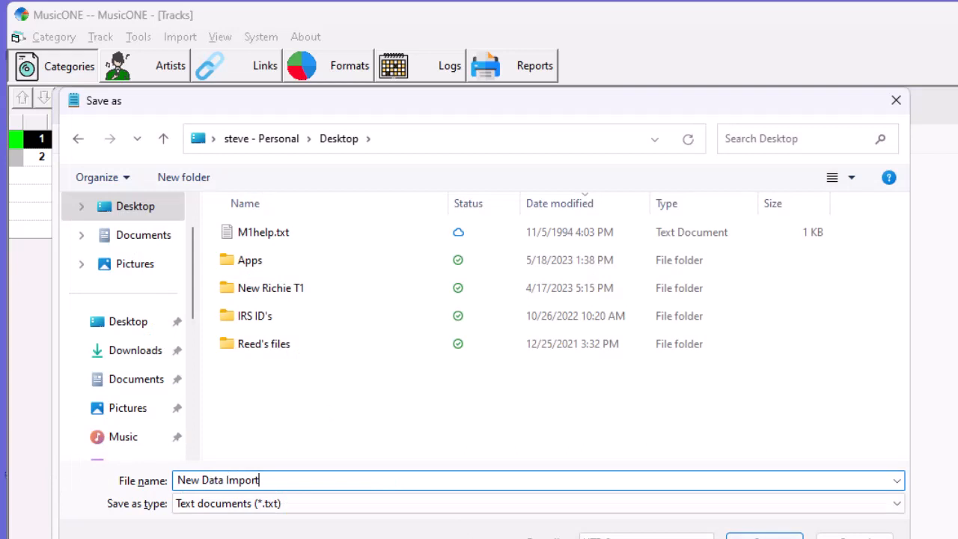
key(Return)
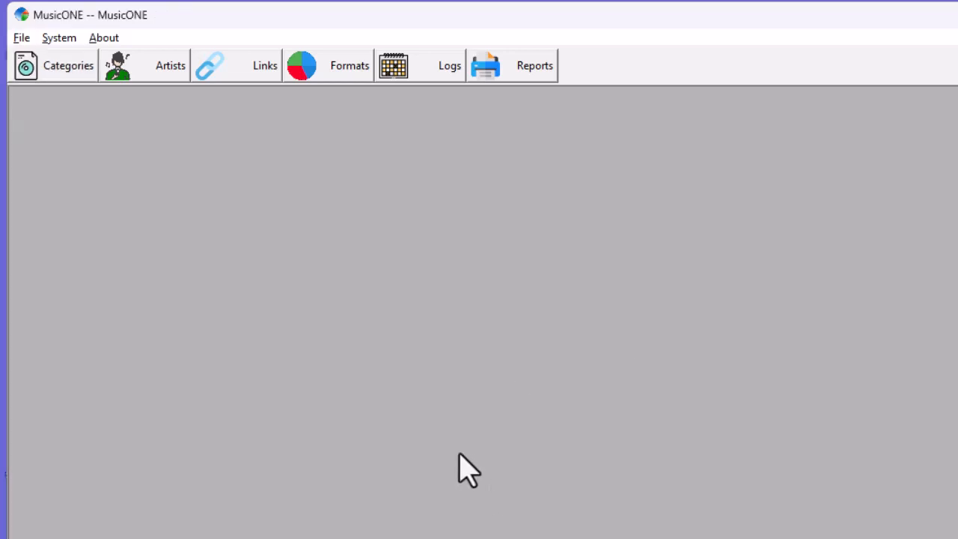
Show the track categories in MusicONE and start an import from a track list
click(47, 74)
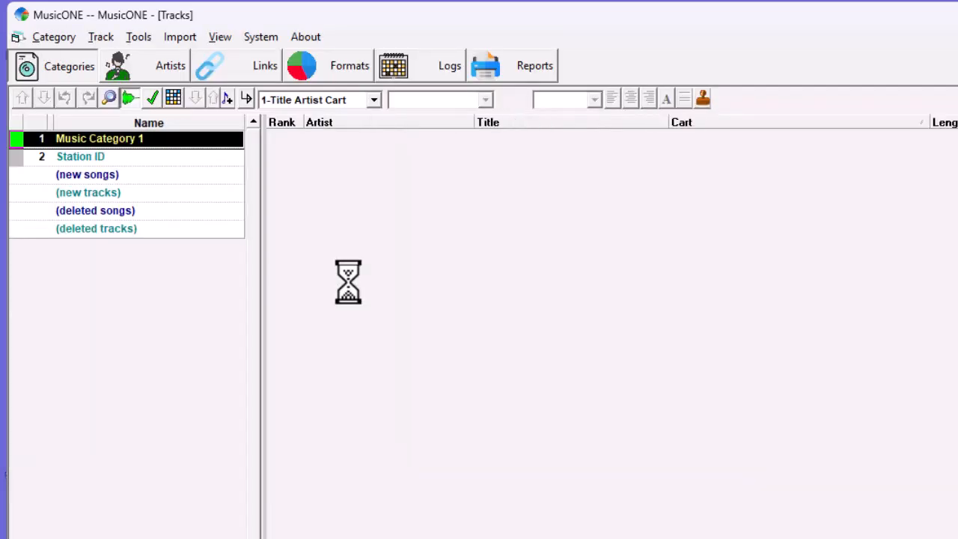
click(179, 37)
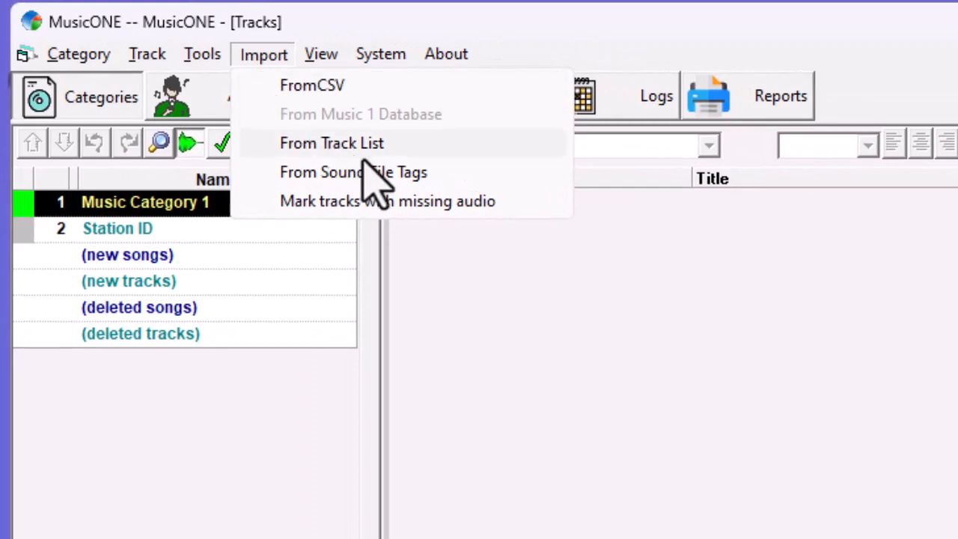
click(442, 146)
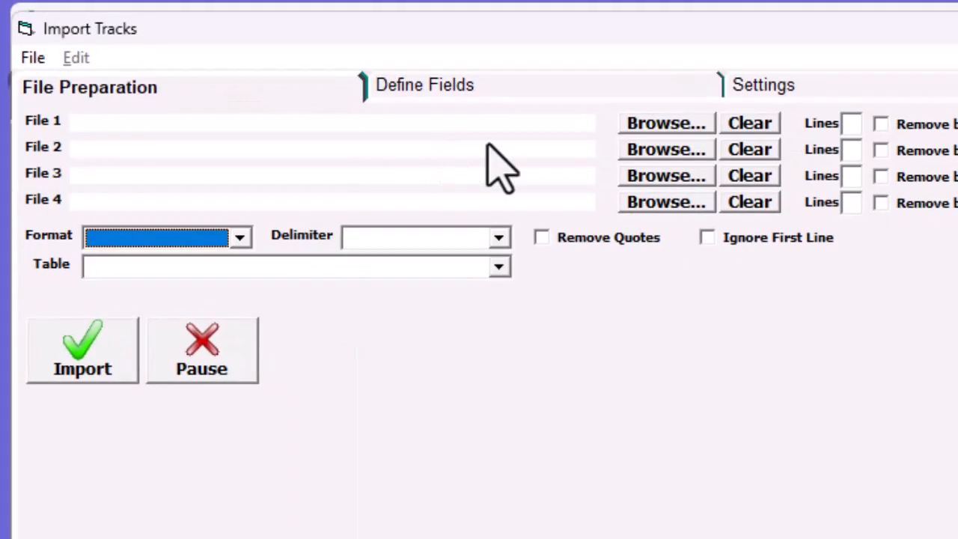
Load New Data Import.txt from the Desktop as File 1 of the track import
click(690, 125)
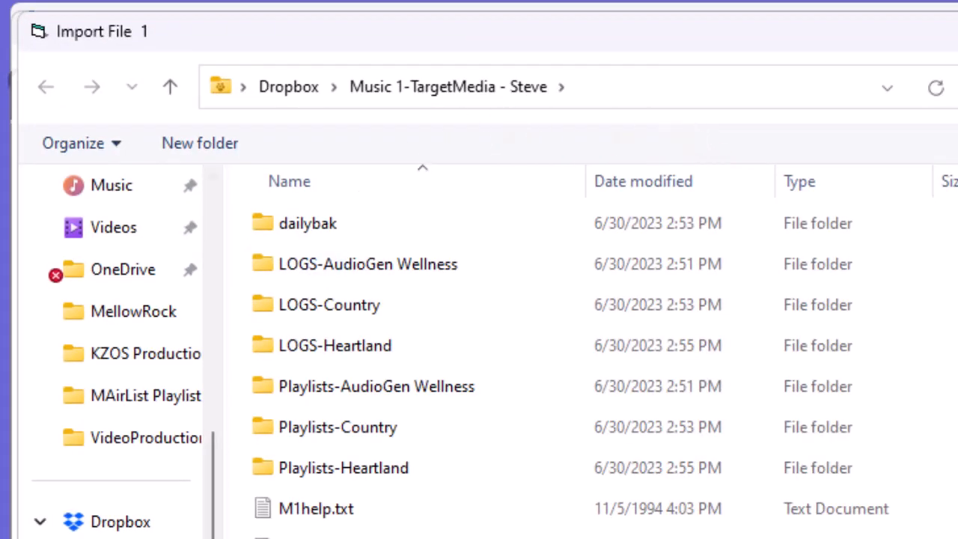
scroll(113, 336, up, 5)
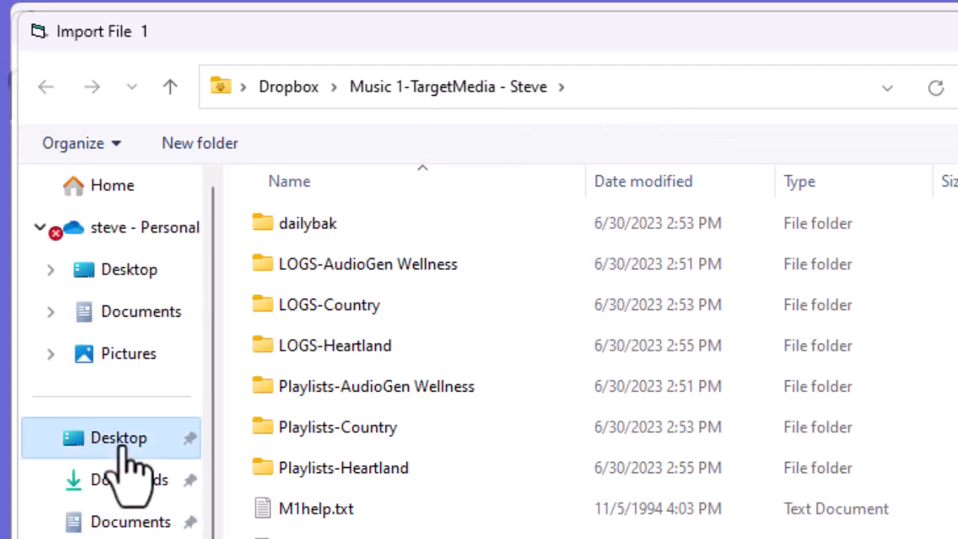
click(122, 449)
click(359, 438)
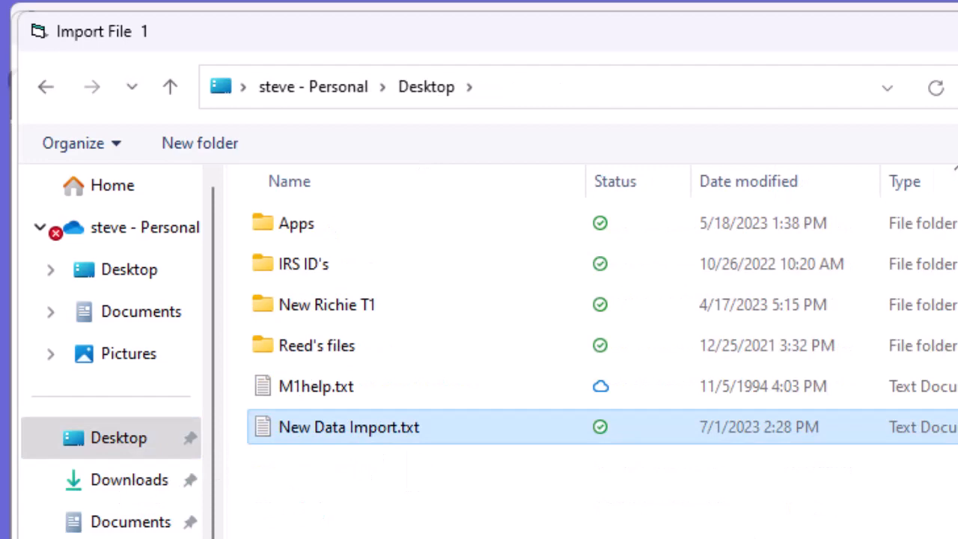
key(Return)
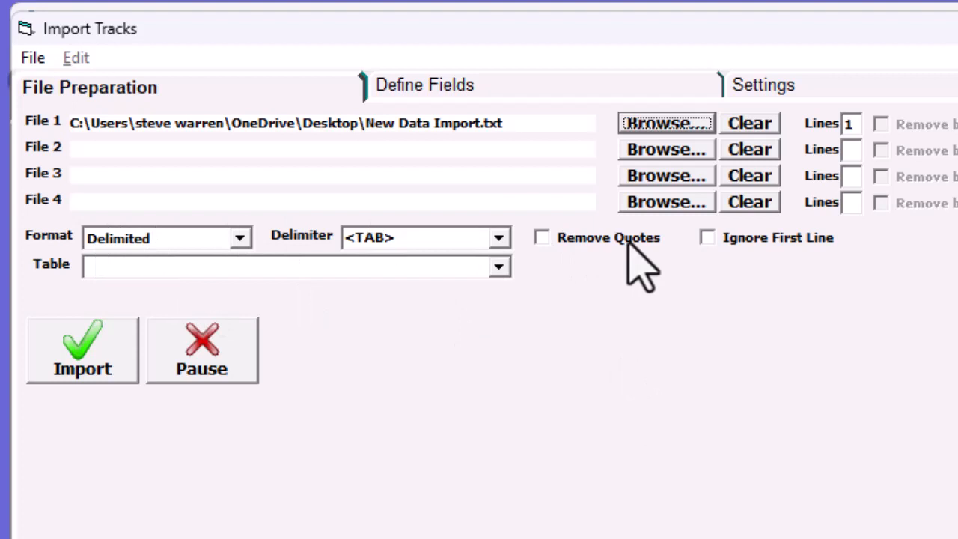
Set the import delimiter to a comma and enable Remove Quotes and Ignore First Line
click(498, 240)
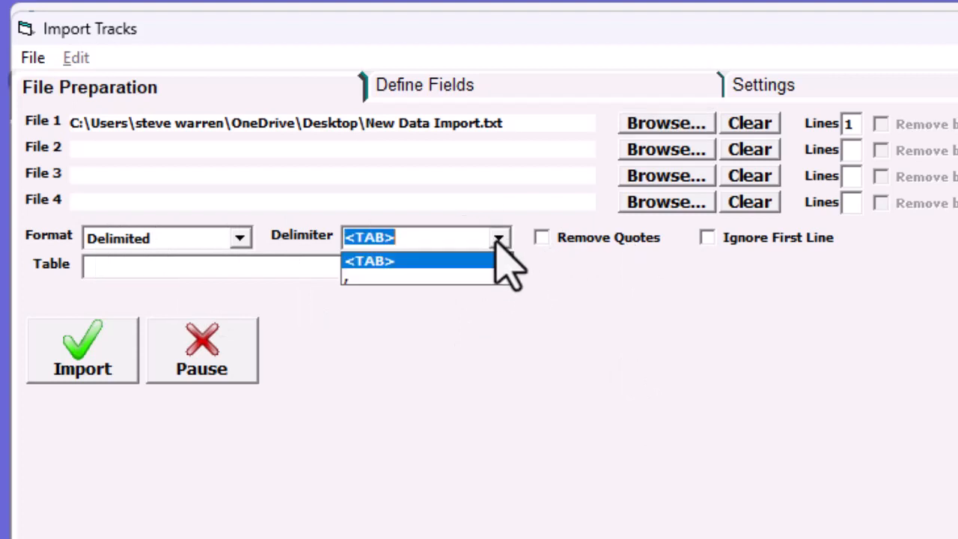
click(414, 278)
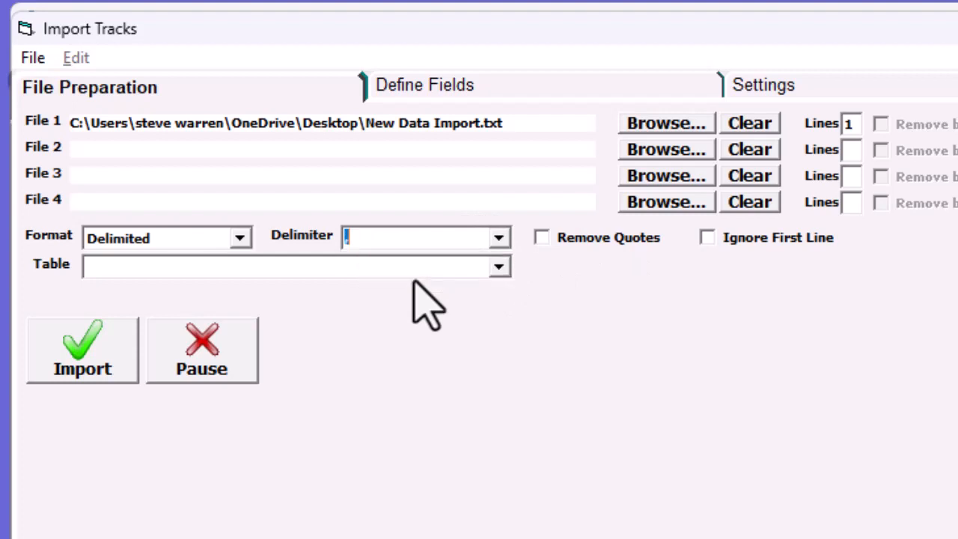
click(541, 238)
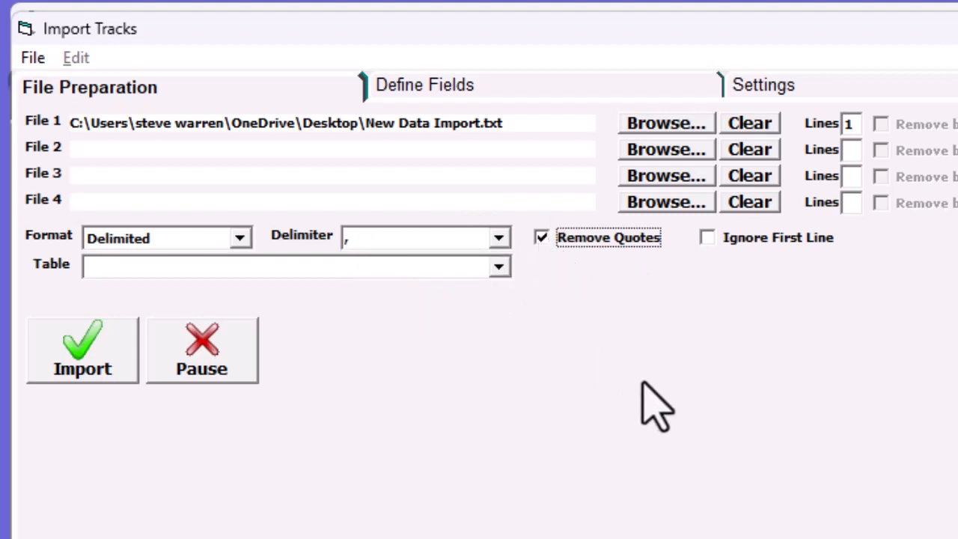
click(722, 241)
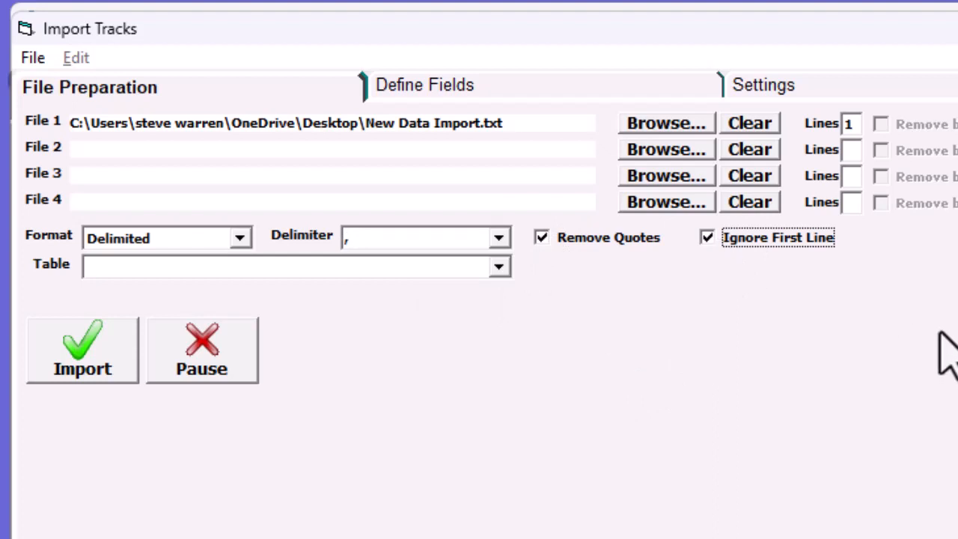
Disable Ignore First Line and Remove Quotes and set the import delimiter back to <TAB>
click(707, 239)
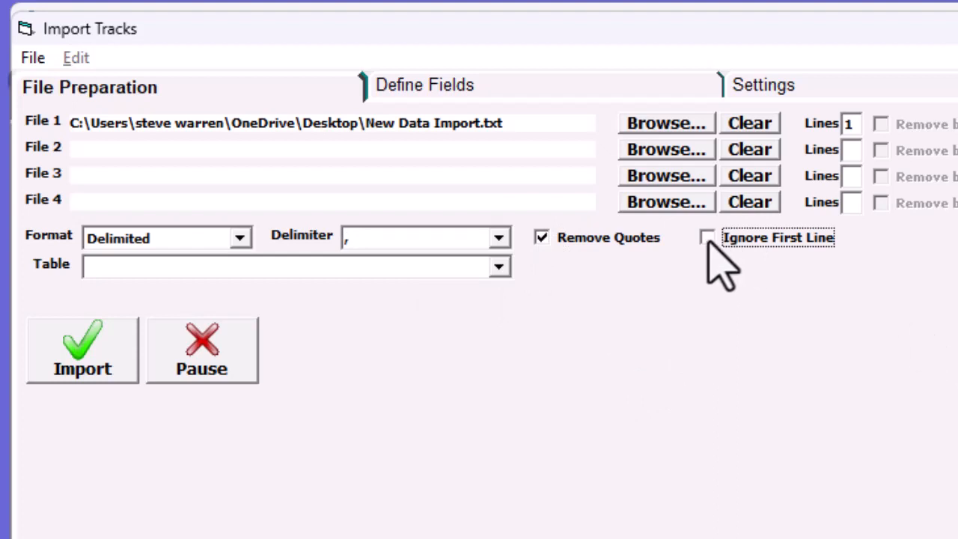
click(541, 238)
click(497, 245)
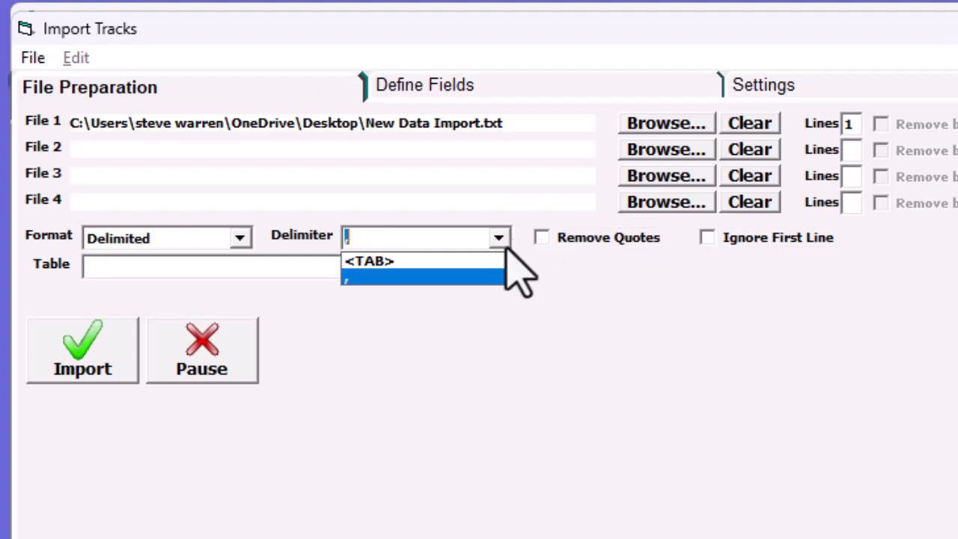
click(483, 263)
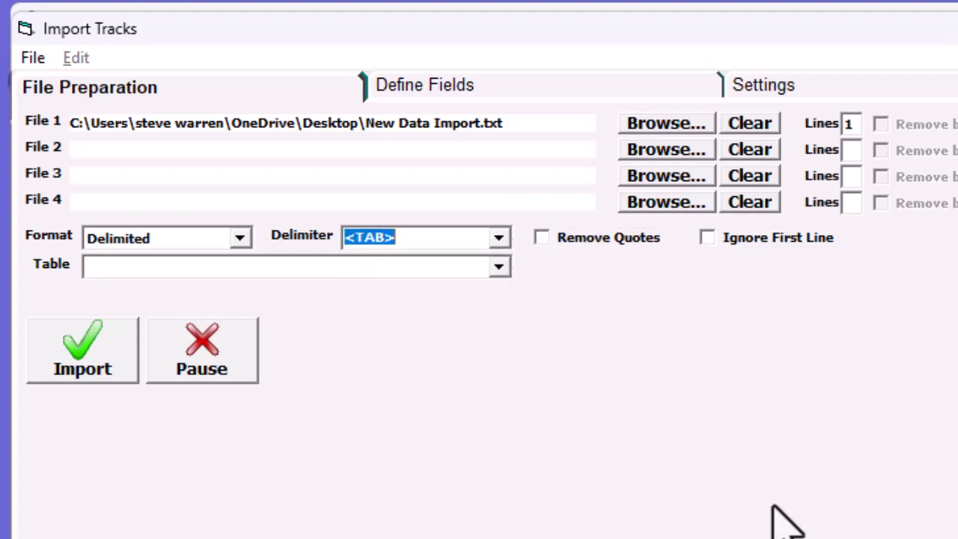
Go to the import's field definitions, preview a few sample records, and insert four blank field rows
click(527, 88)
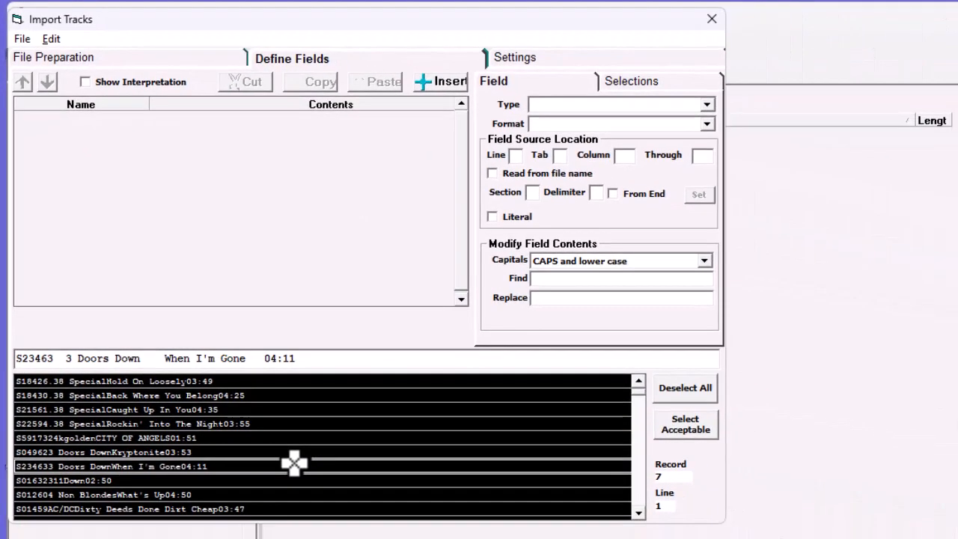
click(277, 423)
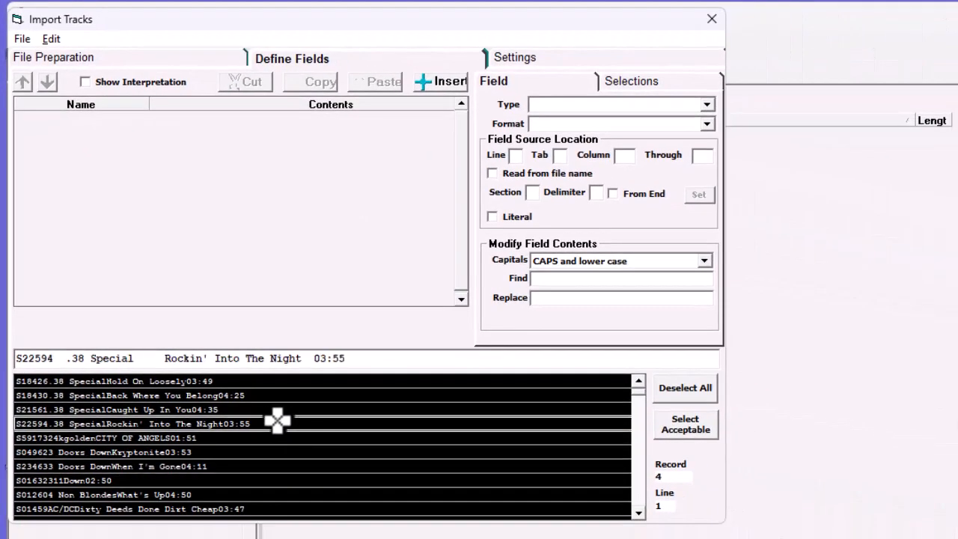
click(406, 509)
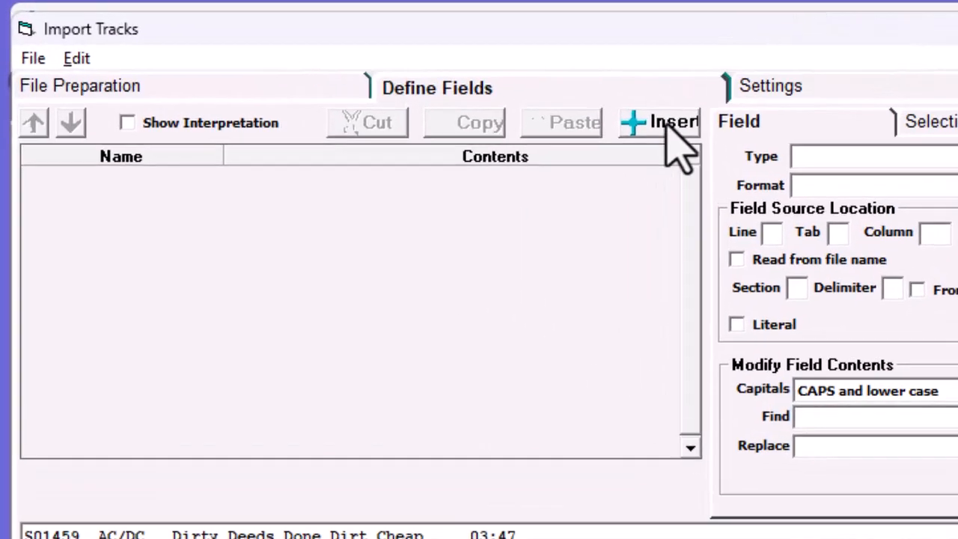
click(443, 83)
click(733, 142)
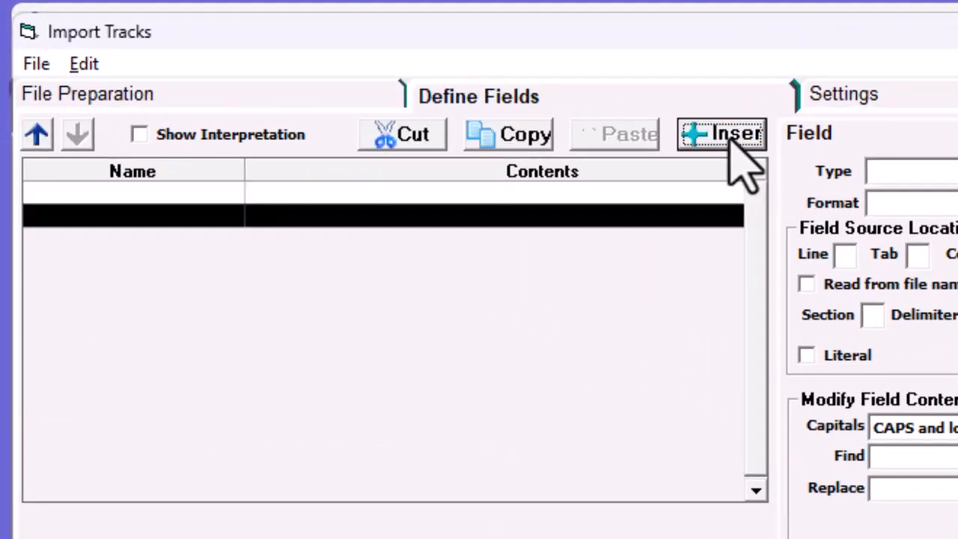
click(734, 143)
click(732, 139)
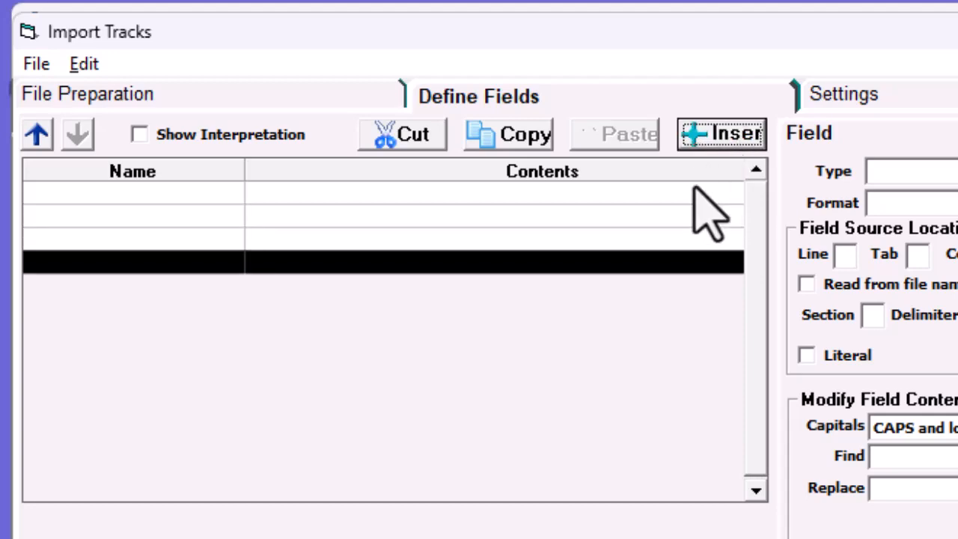
Define the fourth field row as Length with the hh:mm:ss format
click(951, 203)
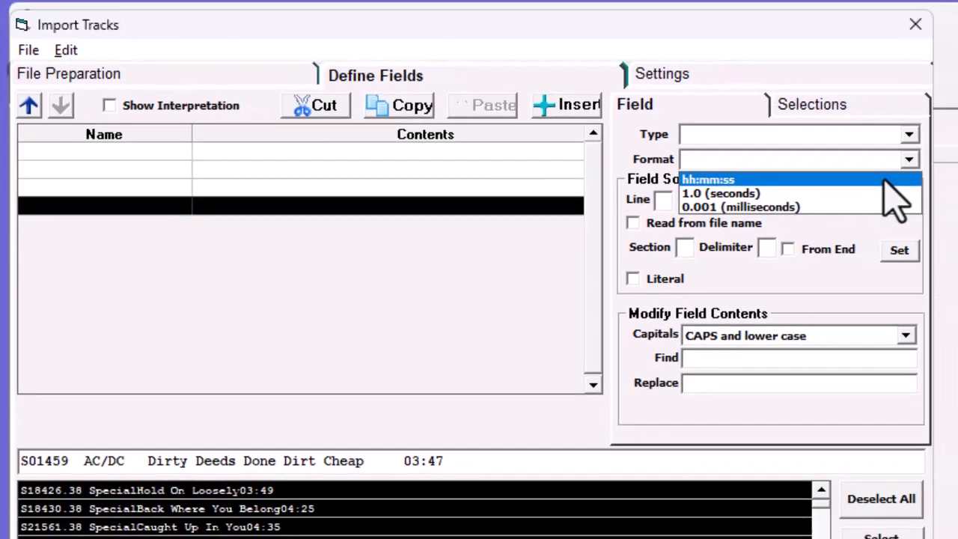
click(876, 178)
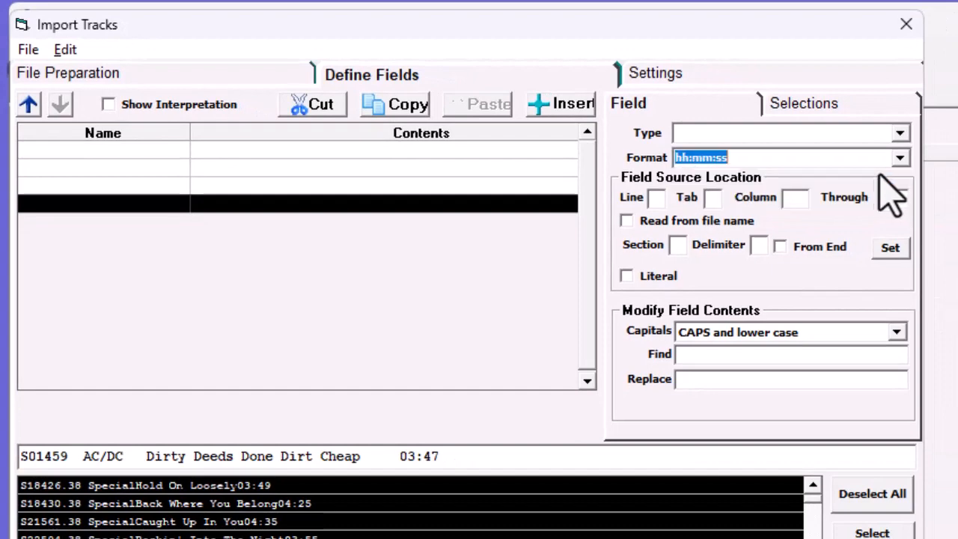
click(899, 133)
key(l)
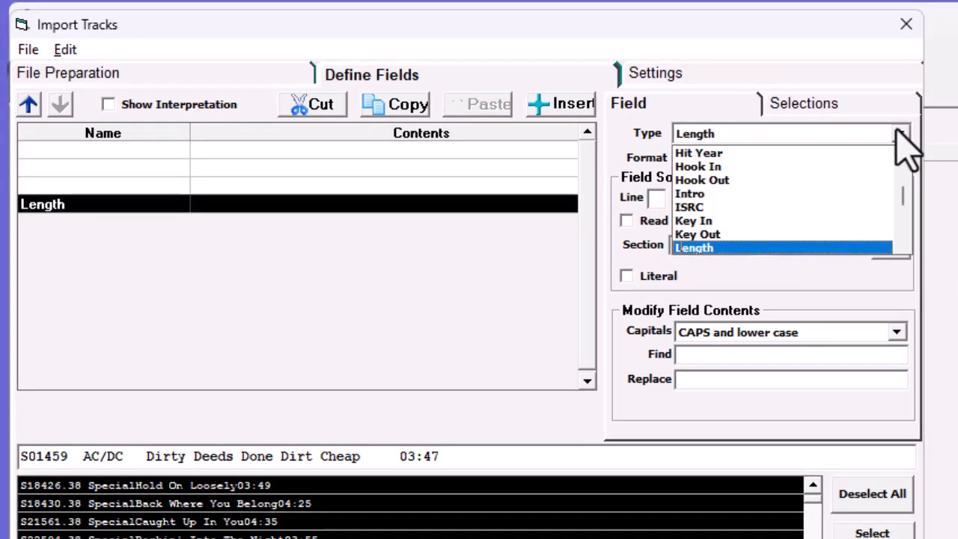
click(900, 133)
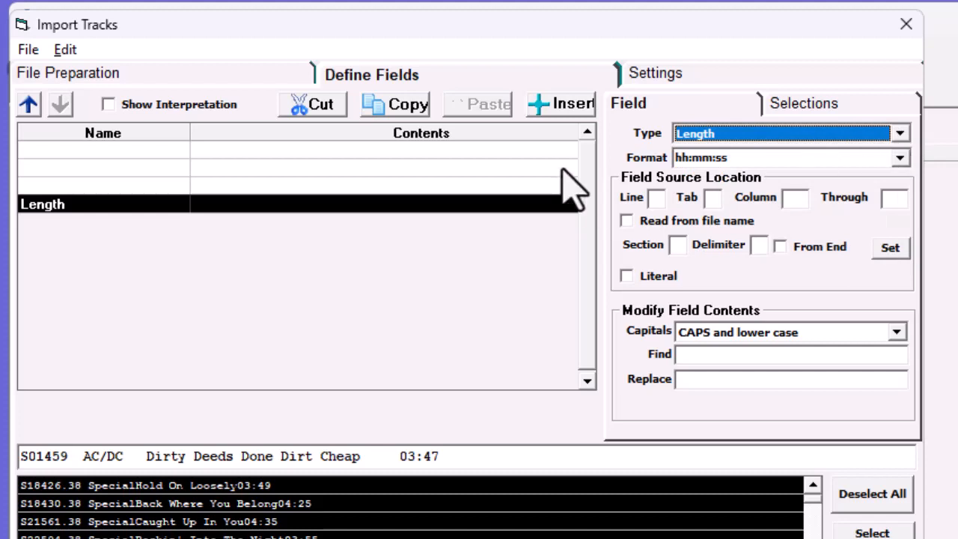
Define the third field row, just above Length, as Title
click(522, 185)
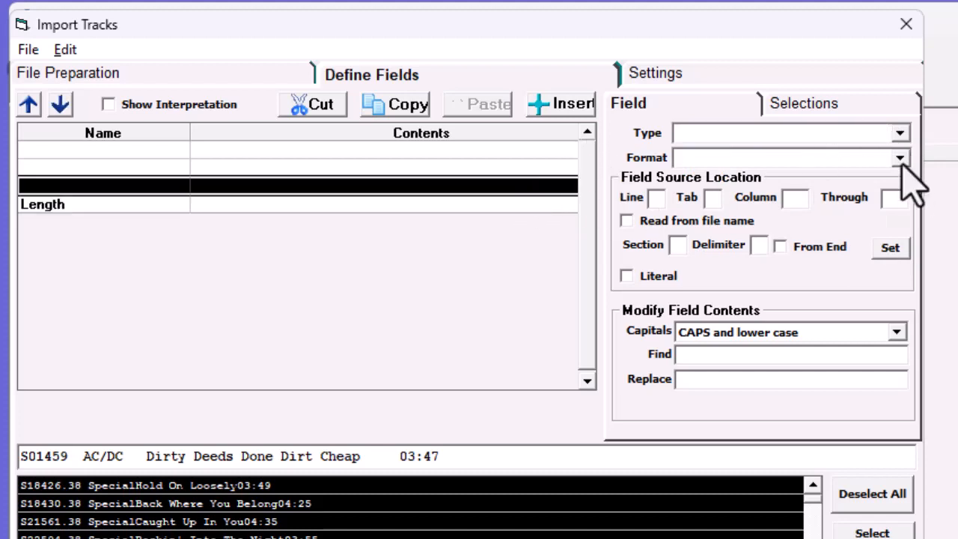
click(904, 133)
key(t)
key(t)
key(t)
key(t)
key(t)
key(t)
key(t)
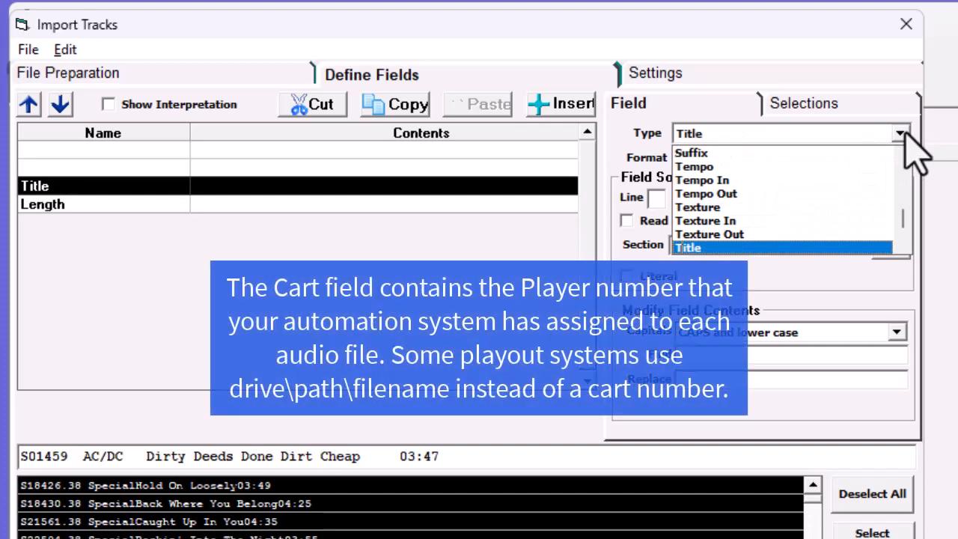
key(Return)
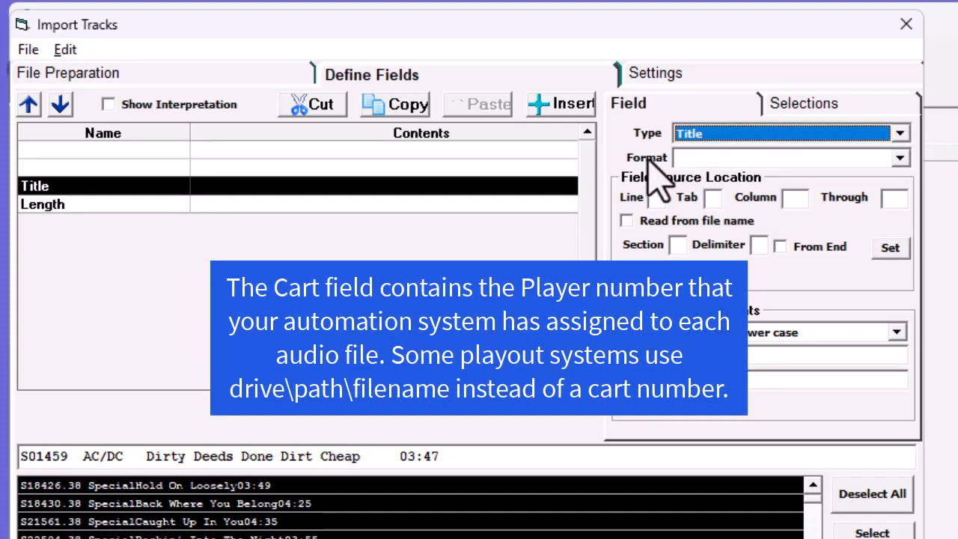
Define the second field row, just above Title, as Artist 1
click(543, 171)
click(900, 134)
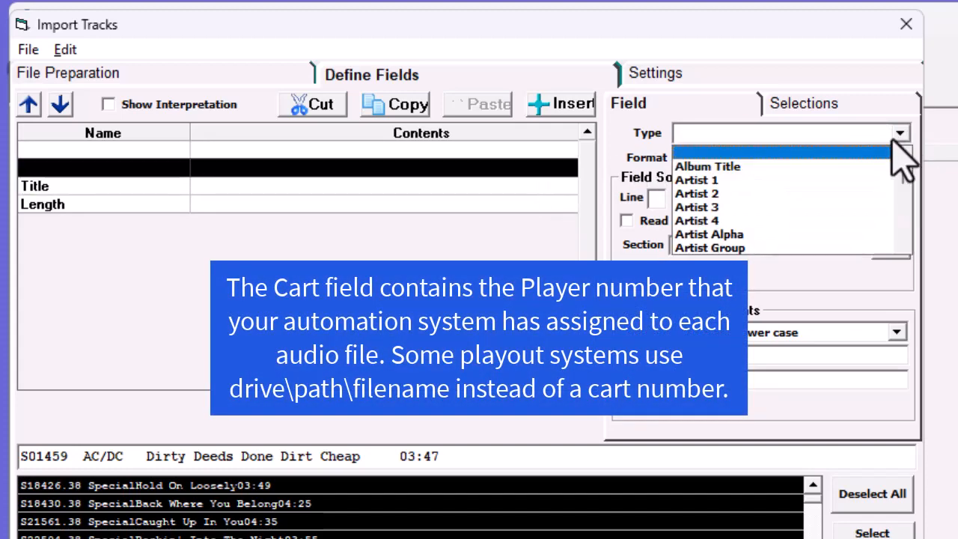
click(860, 181)
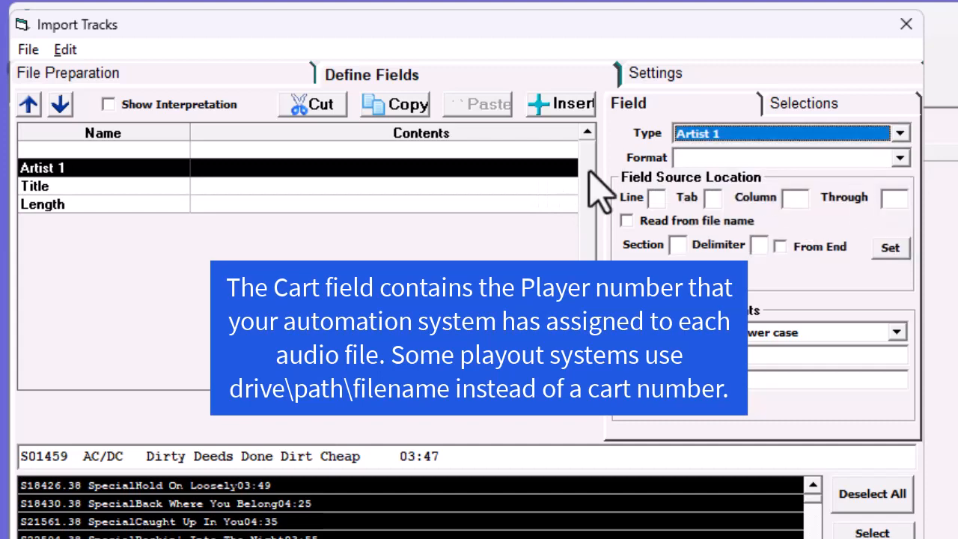
Define the first field row, above Artist 1, as Cart
click(417, 150)
click(900, 133)
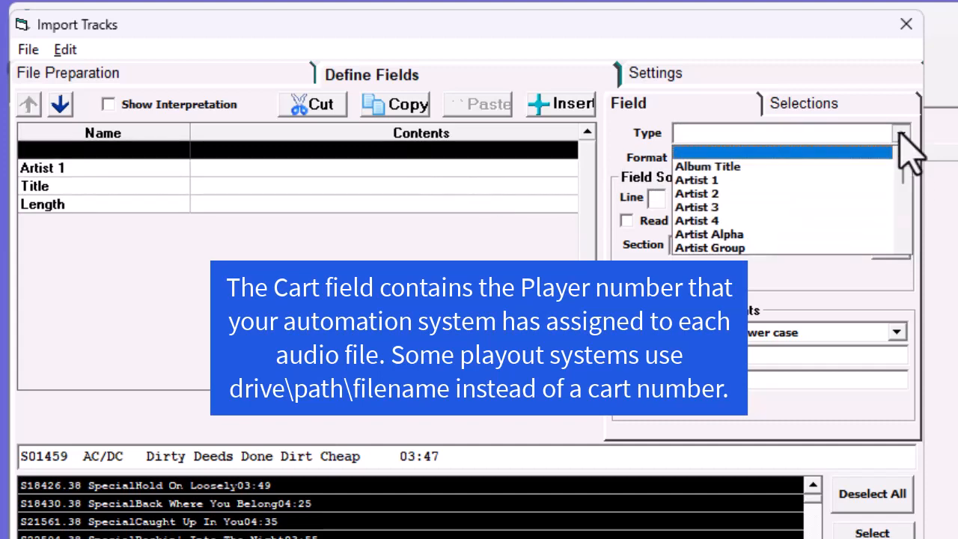
key(c)
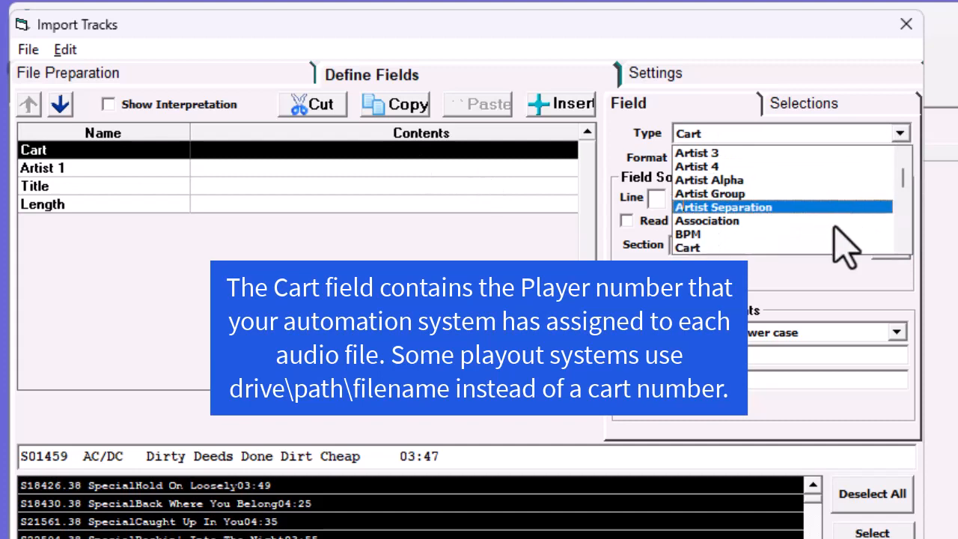
click(826, 250)
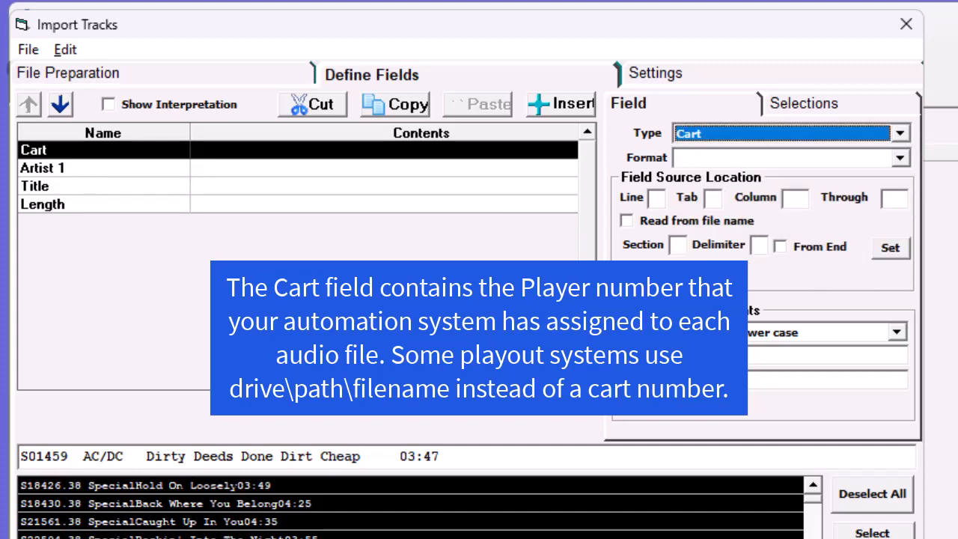
click(449, 299)
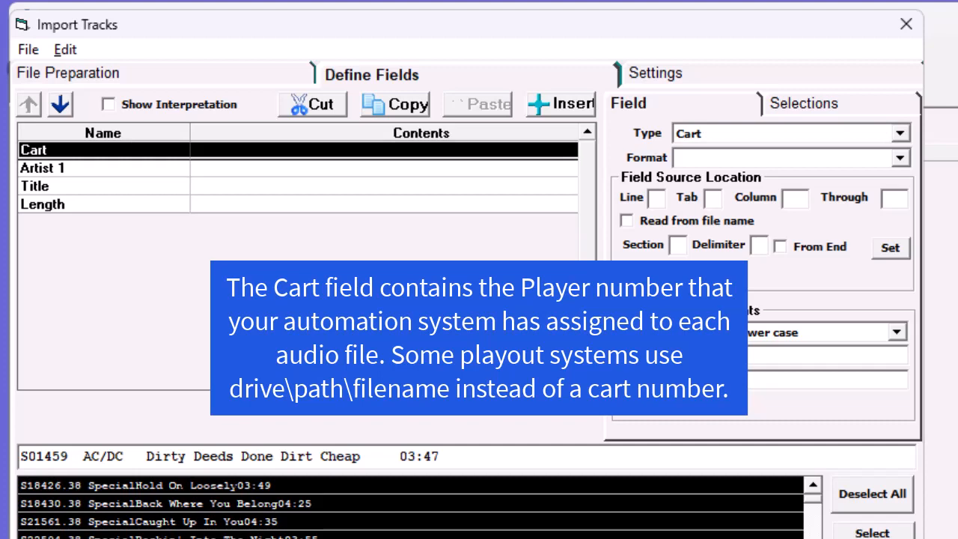
Insert a fifth field row below Length and set its type to File
click(567, 119)
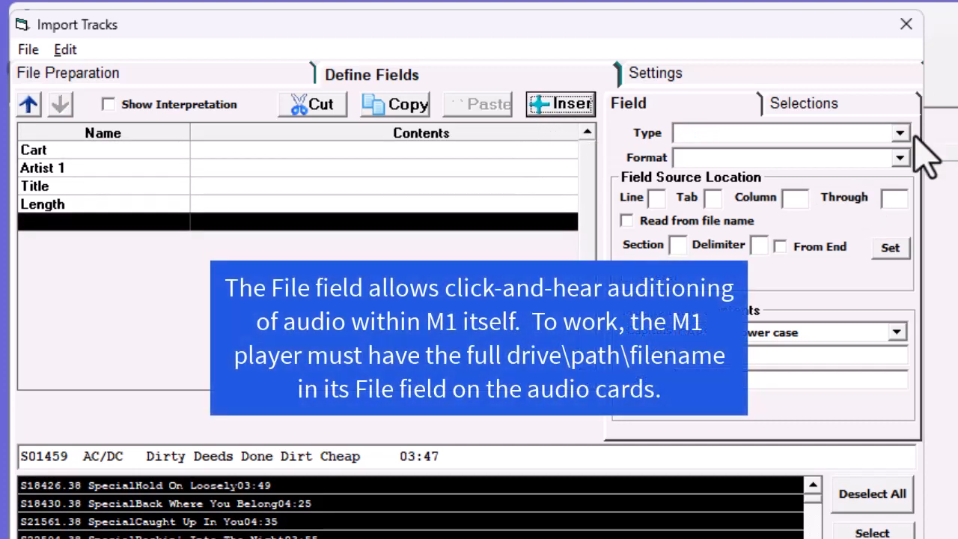
click(899, 134)
scroll(906, 191, down, 1)
scroll(906, 191, down, 2)
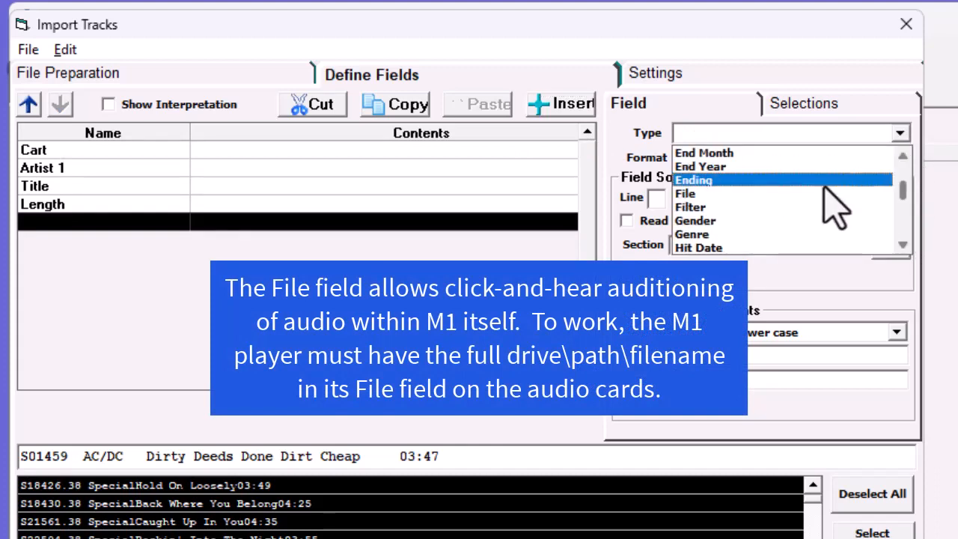
click(781, 193)
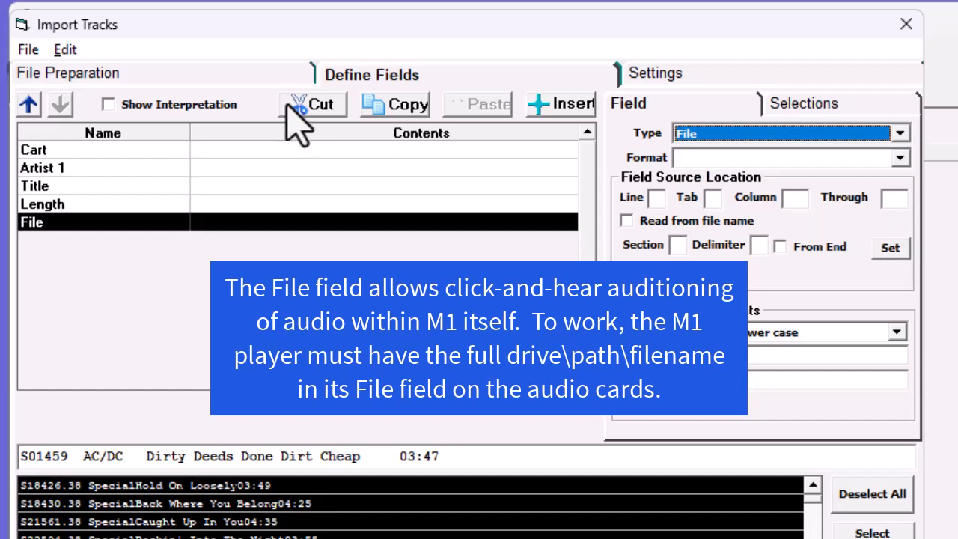
Cut the File field row and show the 3 Doors Down track Kryptonite as the sample record
click(325, 105)
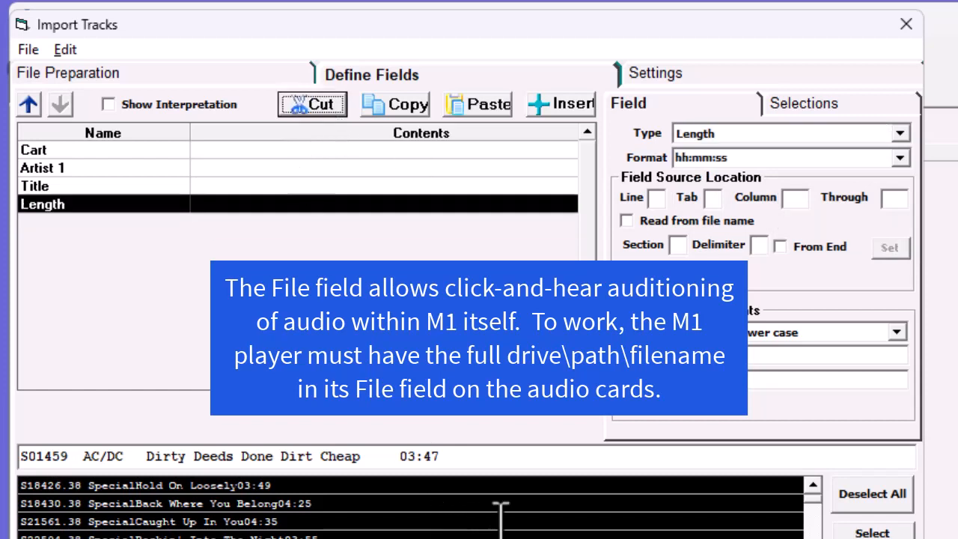
click(337, 538)
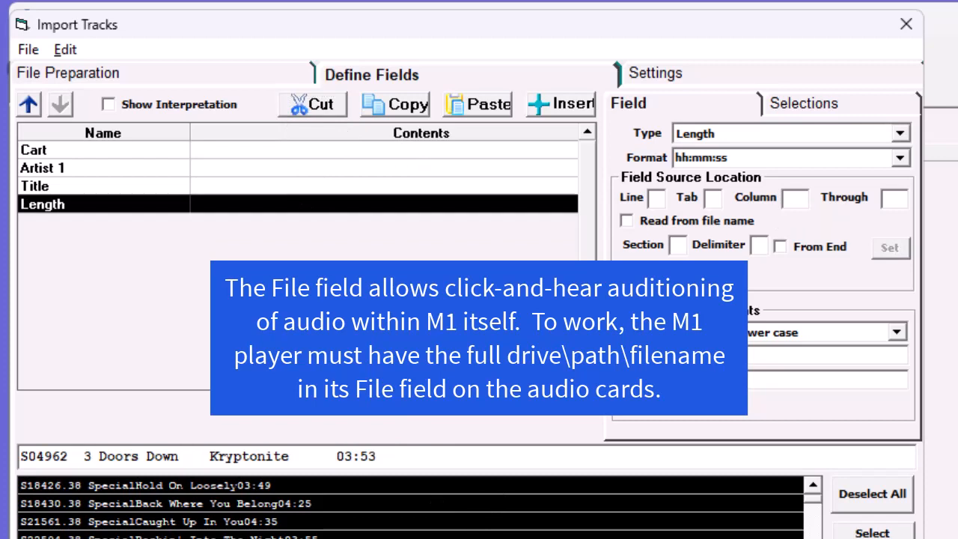
Set the Length field's source to the 03:53 entry in the sample record
click(95, 209)
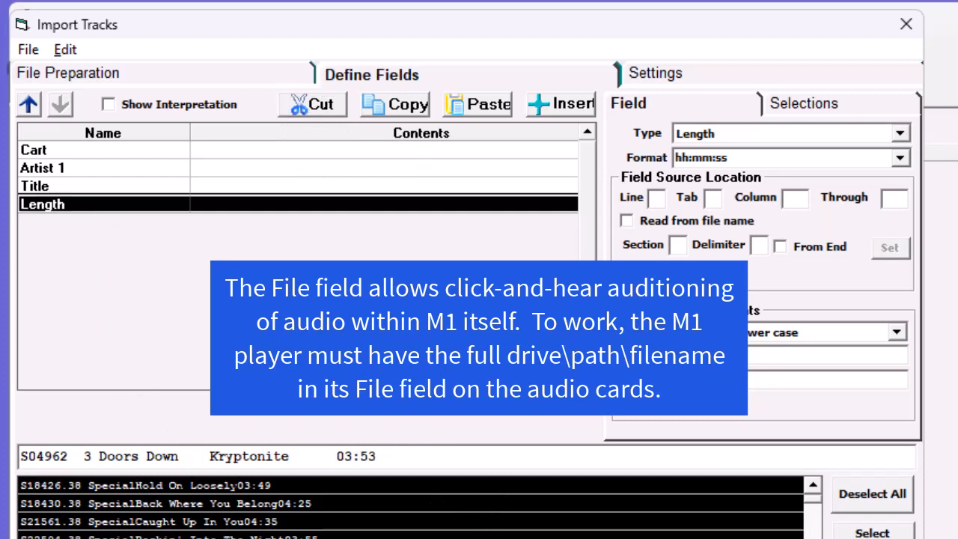
click(361, 455)
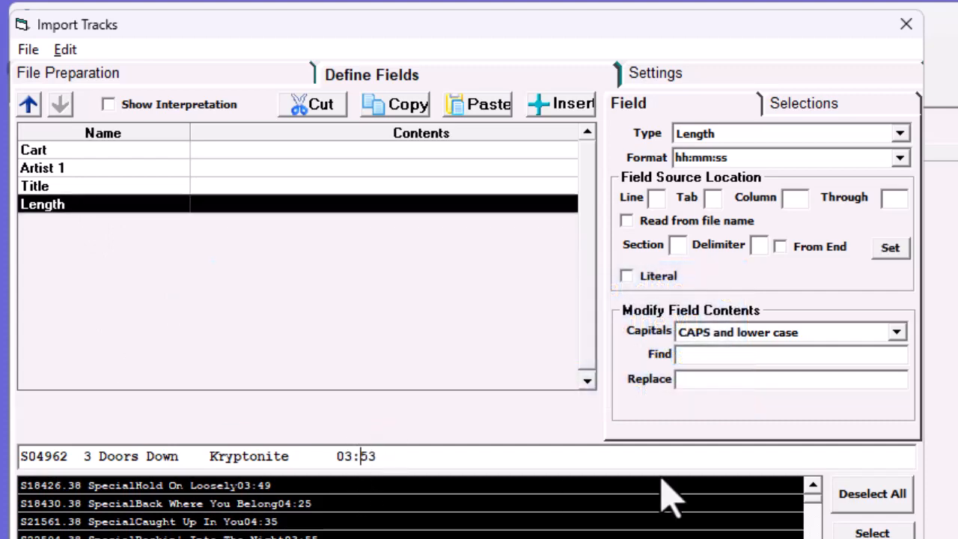
click(893, 248)
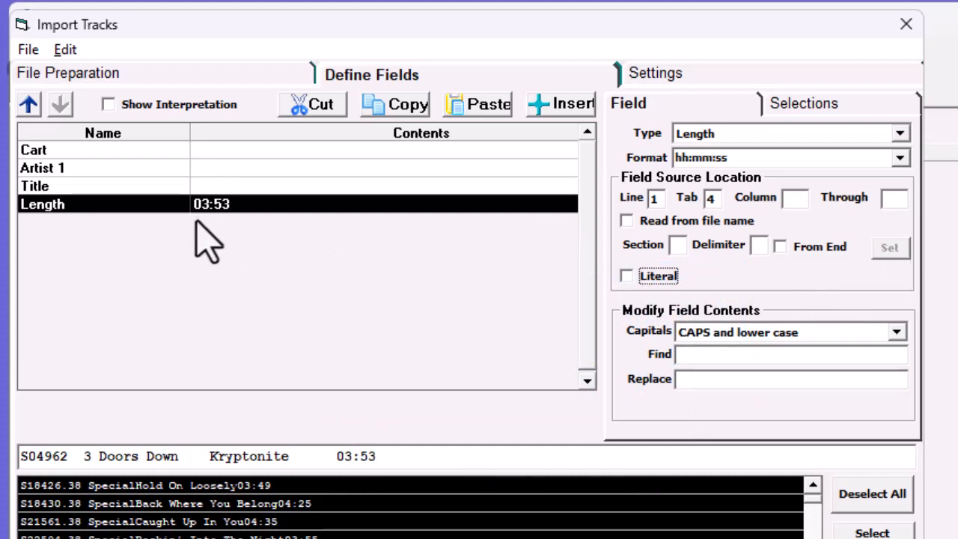
Set the Cart field's source to the S04962 entry in the sample record
click(153, 150)
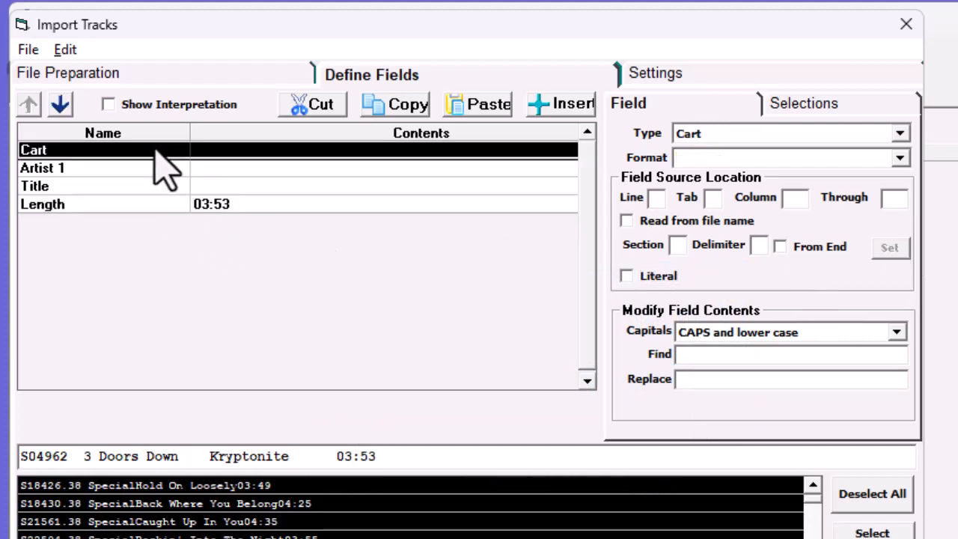
click(38, 456)
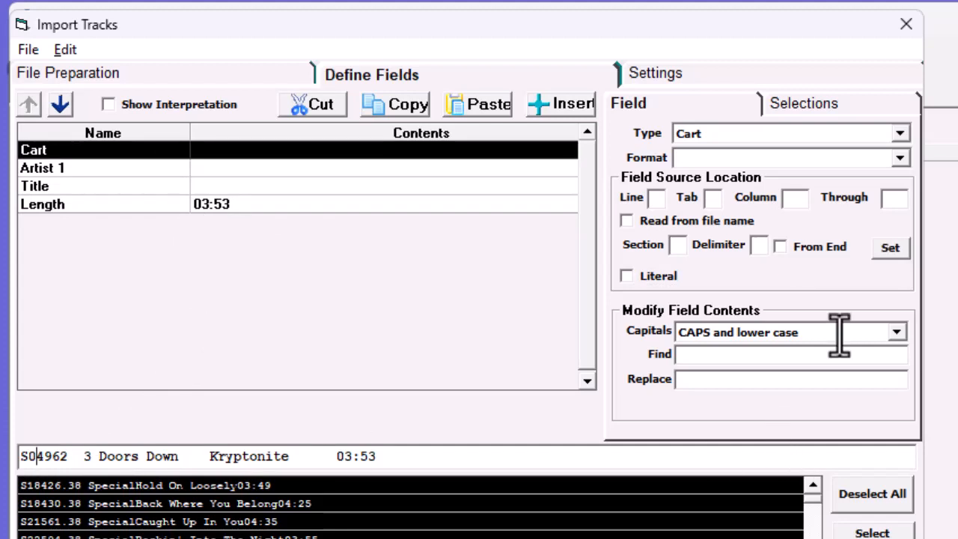
click(901, 248)
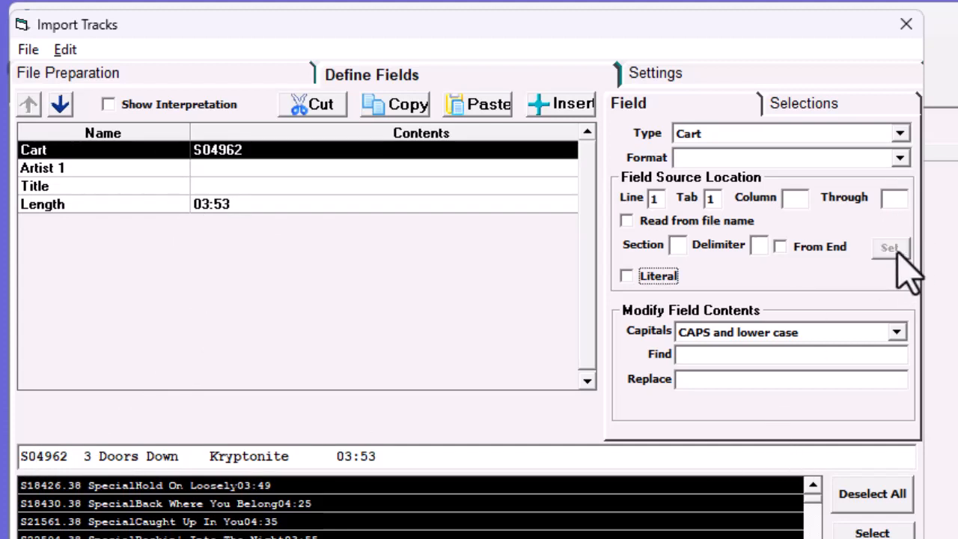
Set the Artist 1 field's source to the 3 Doors Down entry in the sample record
click(300, 168)
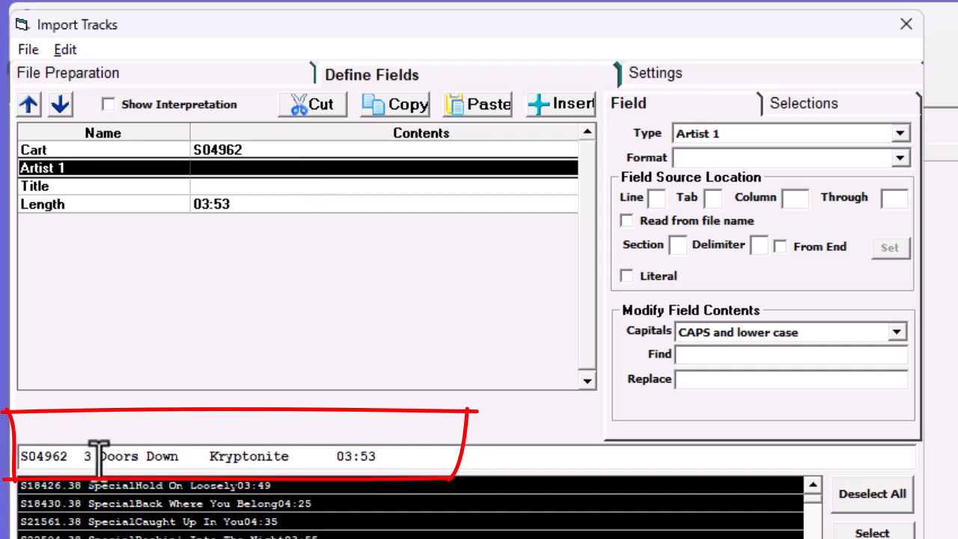
click(125, 457)
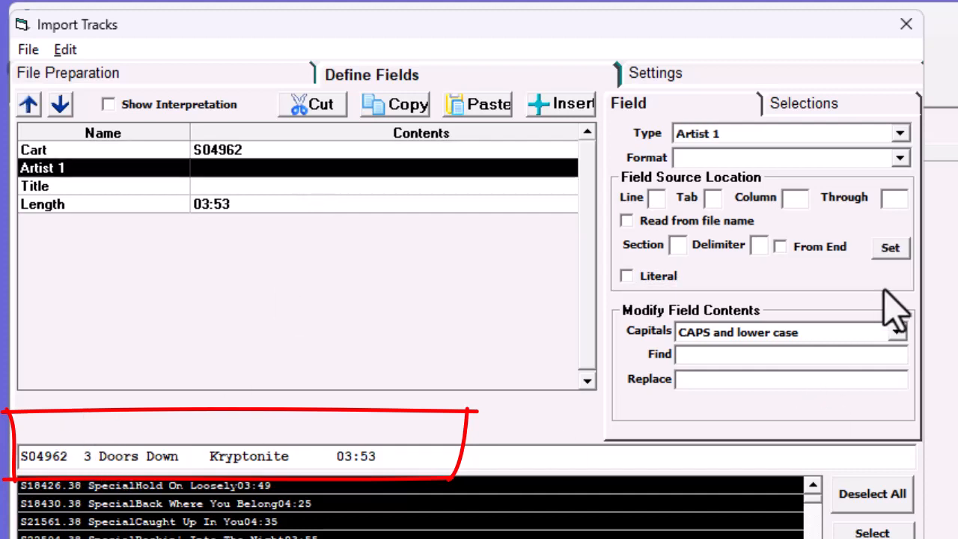
click(886, 250)
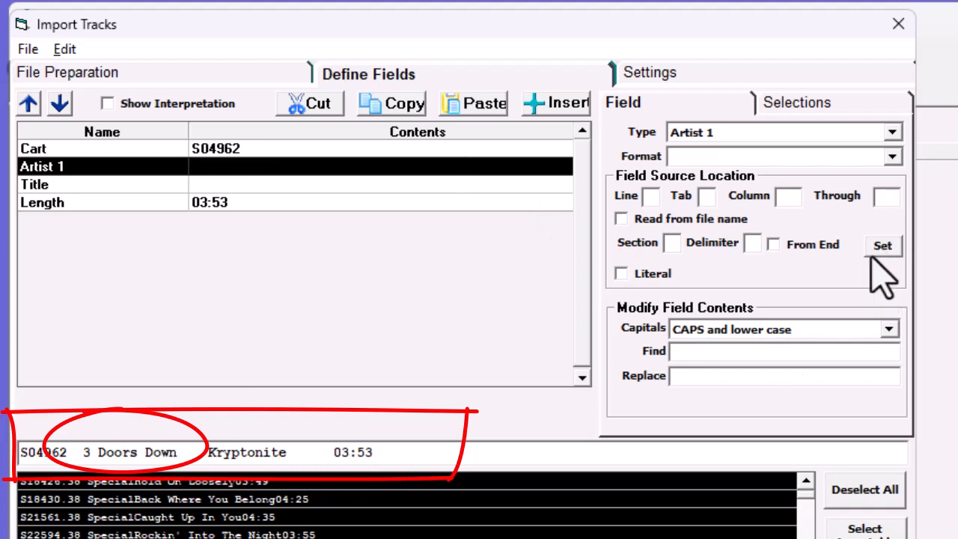
click(874, 247)
click(877, 249)
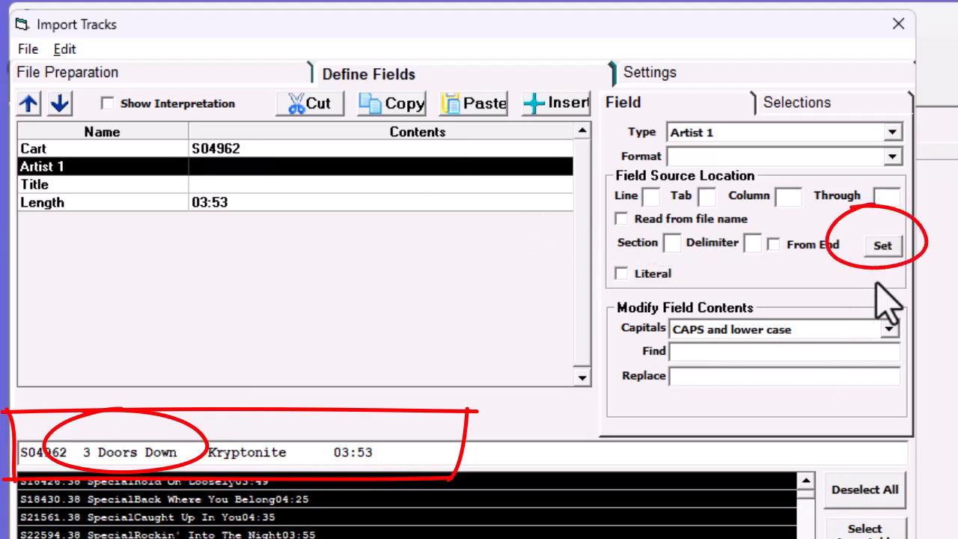
click(882, 253)
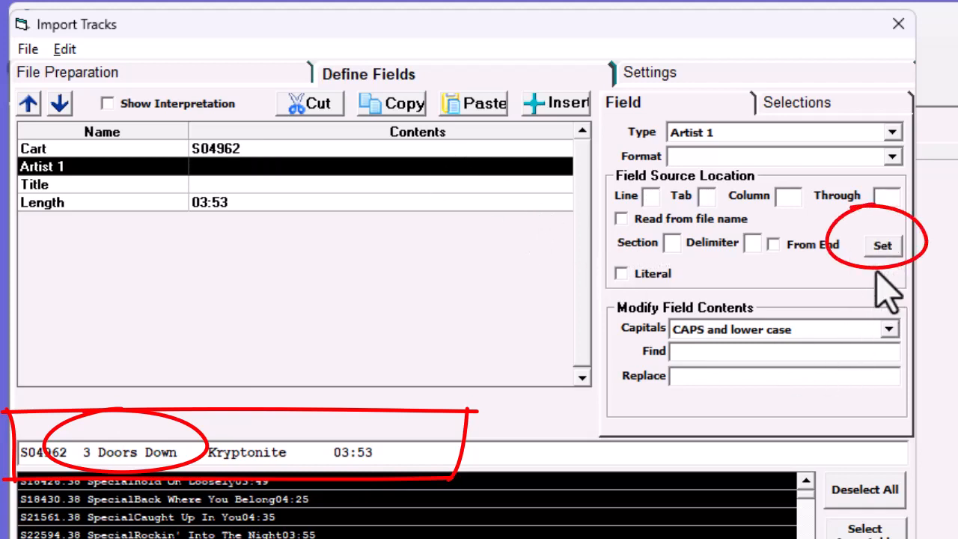
click(881, 250)
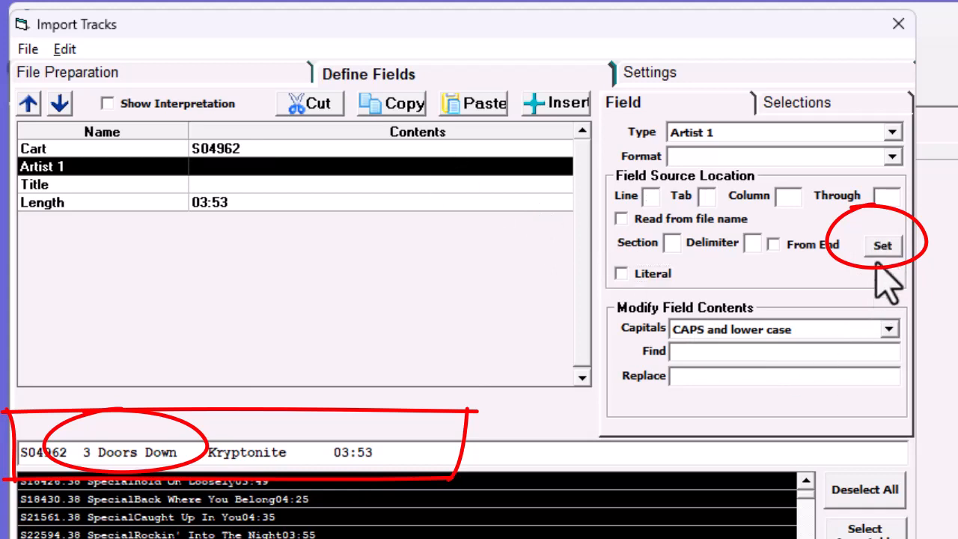
click(879, 250)
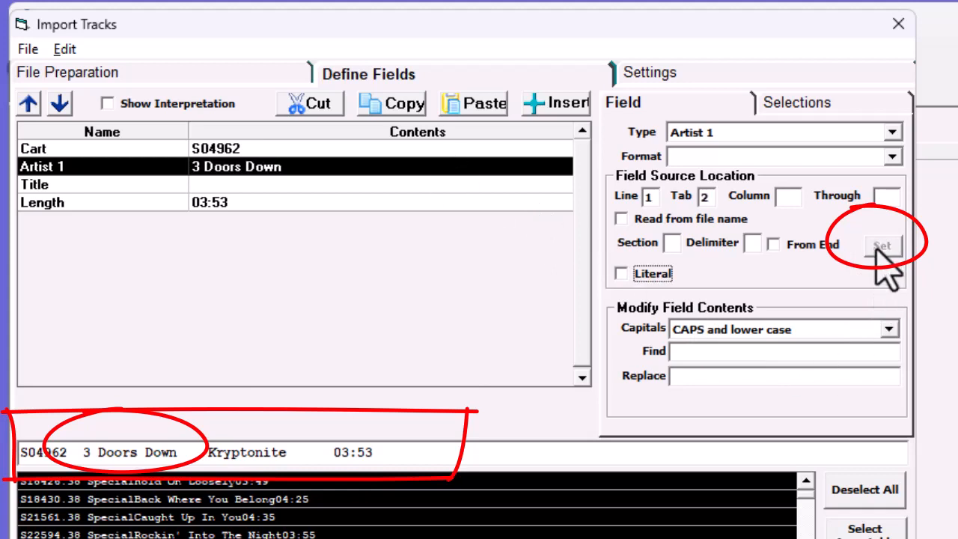
Set the Title field's source to the Kryptonite entry in the sample record
click(331, 187)
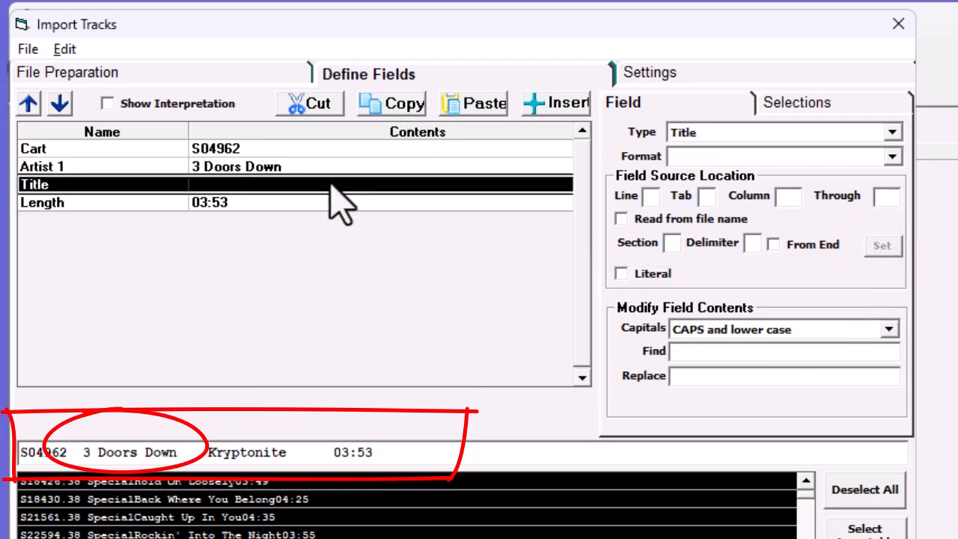
click(242, 453)
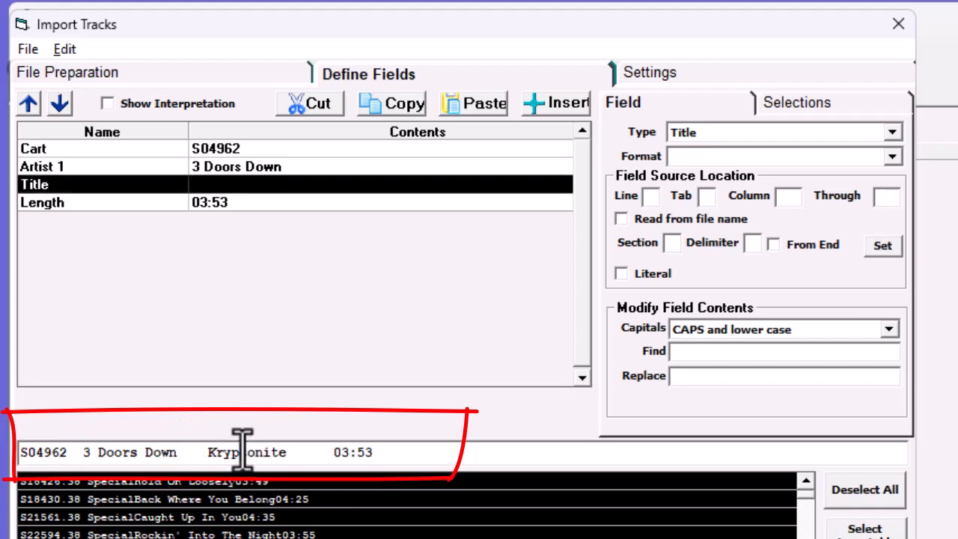
click(882, 247)
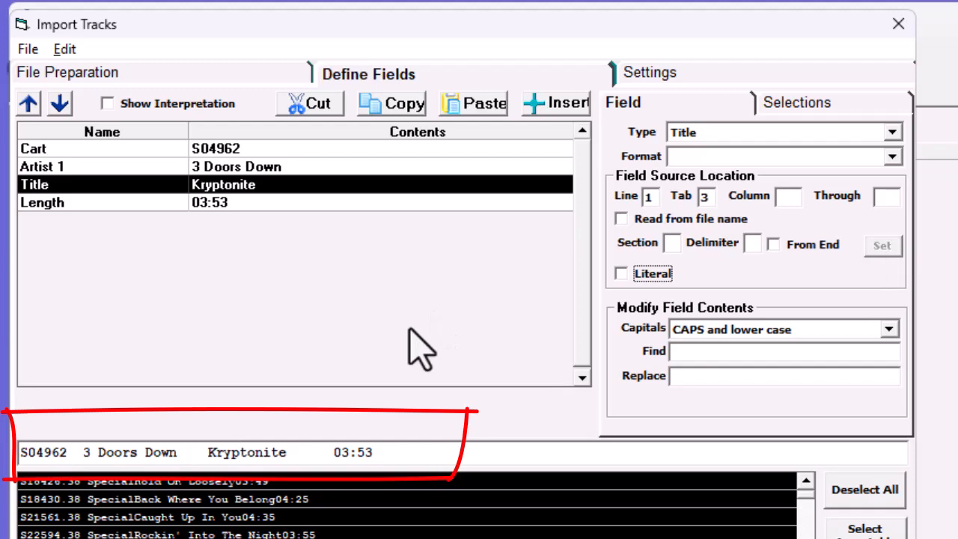
Return to the file preparation settings and run the import of New Data Import.txt
click(187, 75)
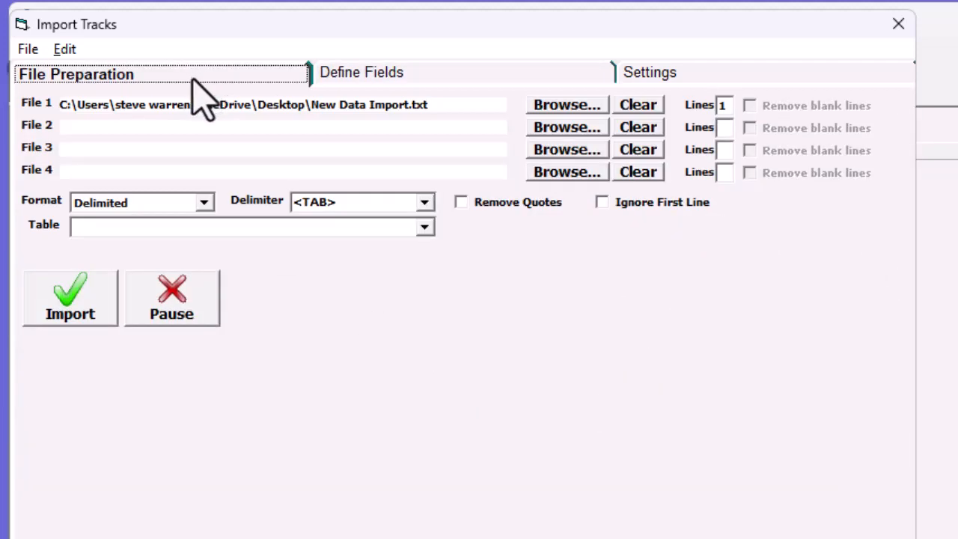
click(74, 299)
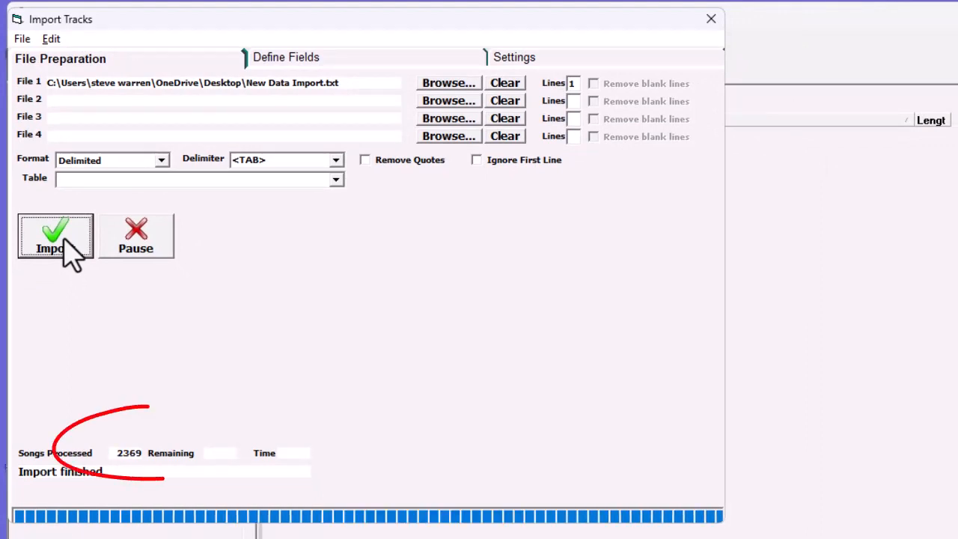
Close the track import and save its changed definition as "import from tab" in the Music 1 folder on Local Disk (C:)
click(711, 19)
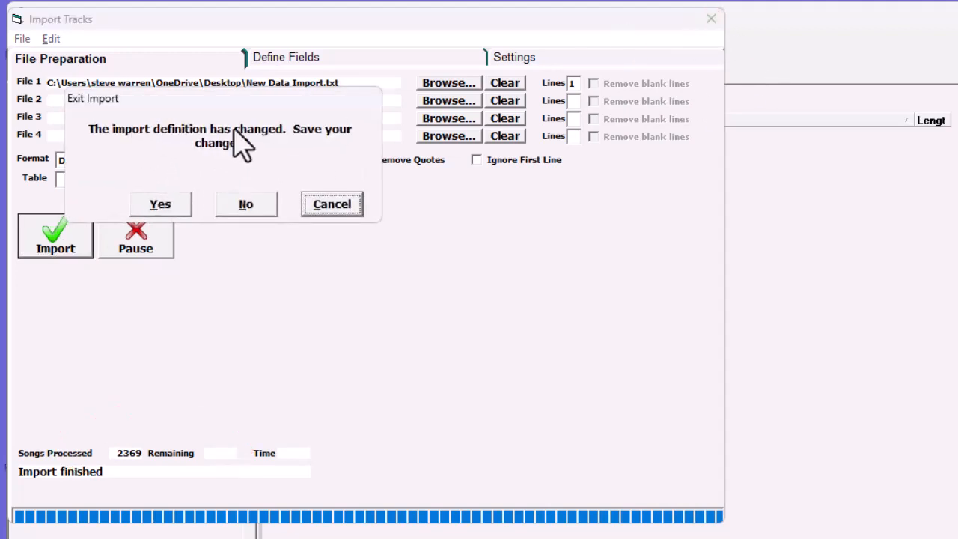
click(174, 213)
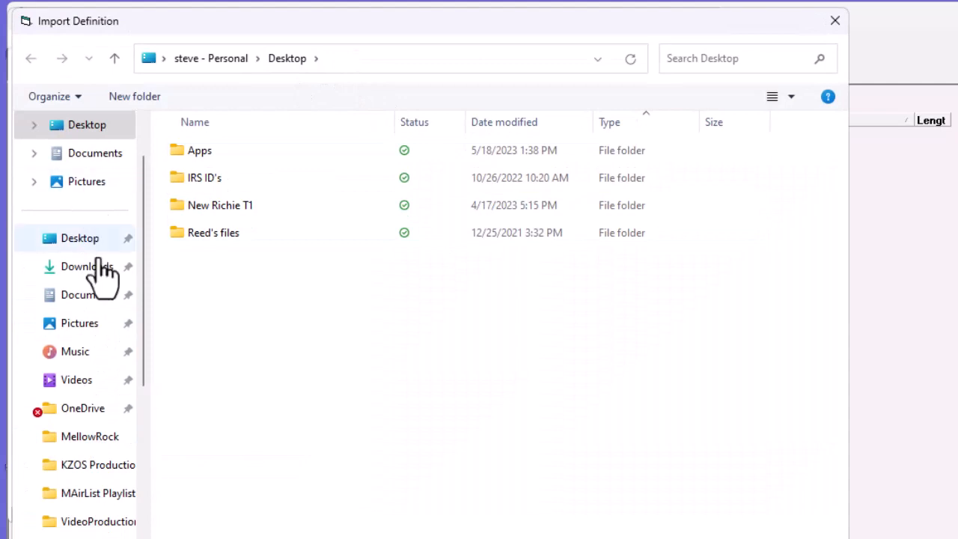
drag(146, 367, 154, 485)
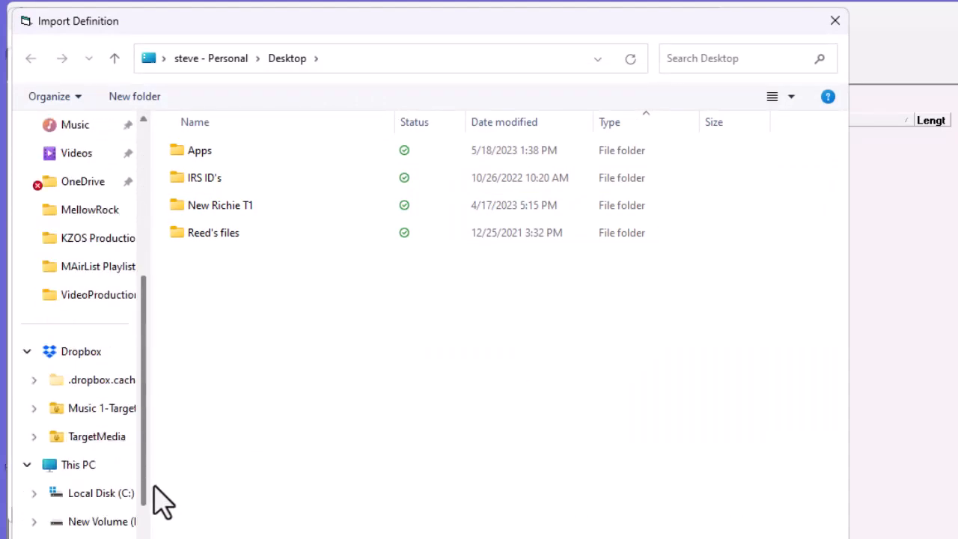
click(119, 491)
click(209, 210)
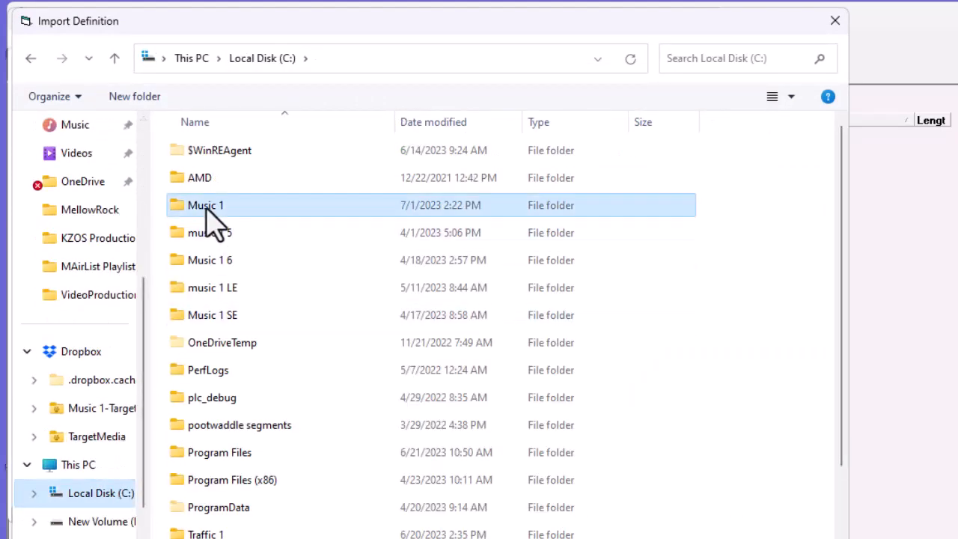
key(Return)
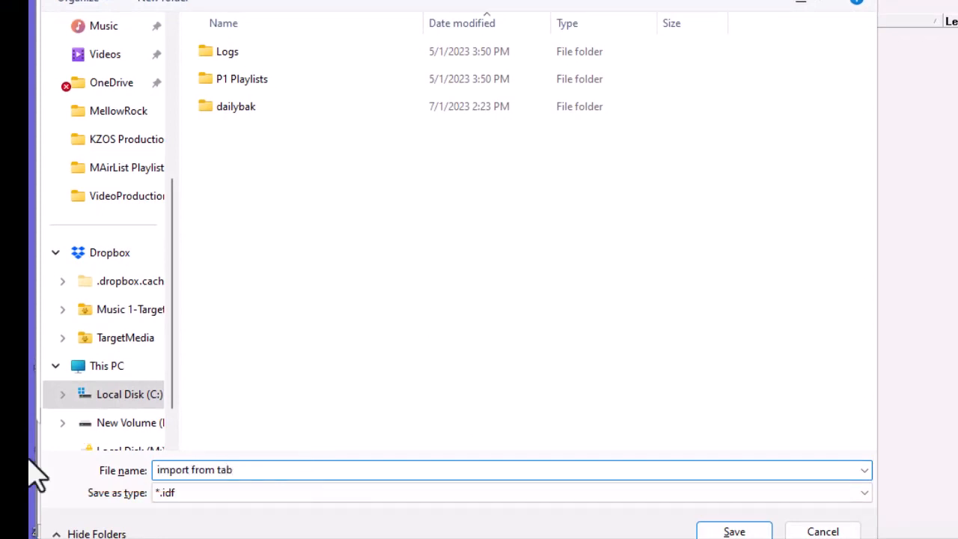
click(725, 526)
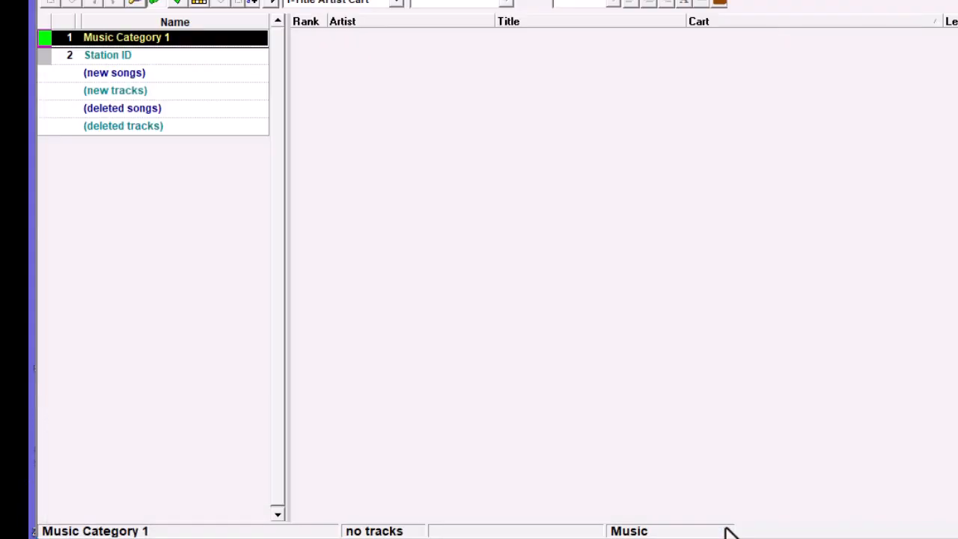
Review the imported tracks in the (new songs) category with a wider Title column, and check the song card for Love Shack
click(189, 73)
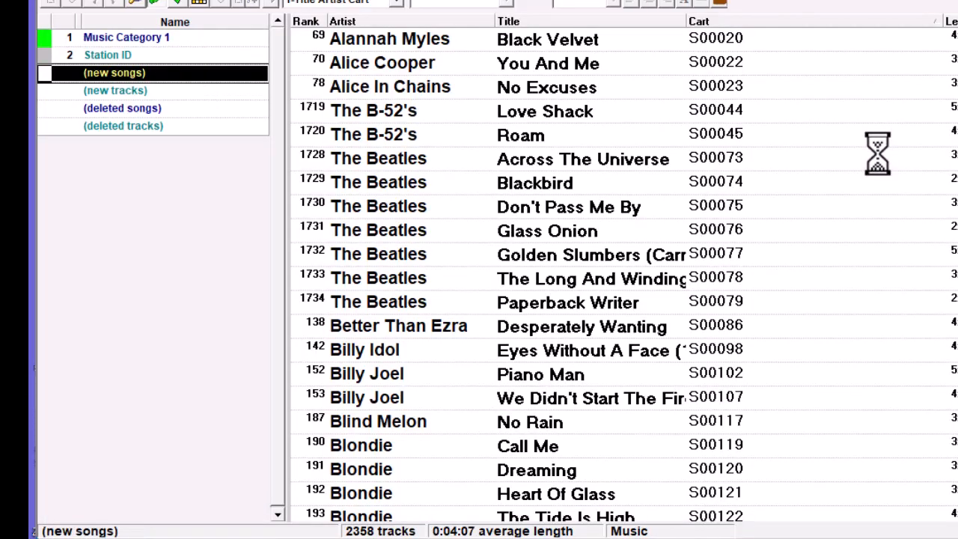
drag(685, 21, 757, 21)
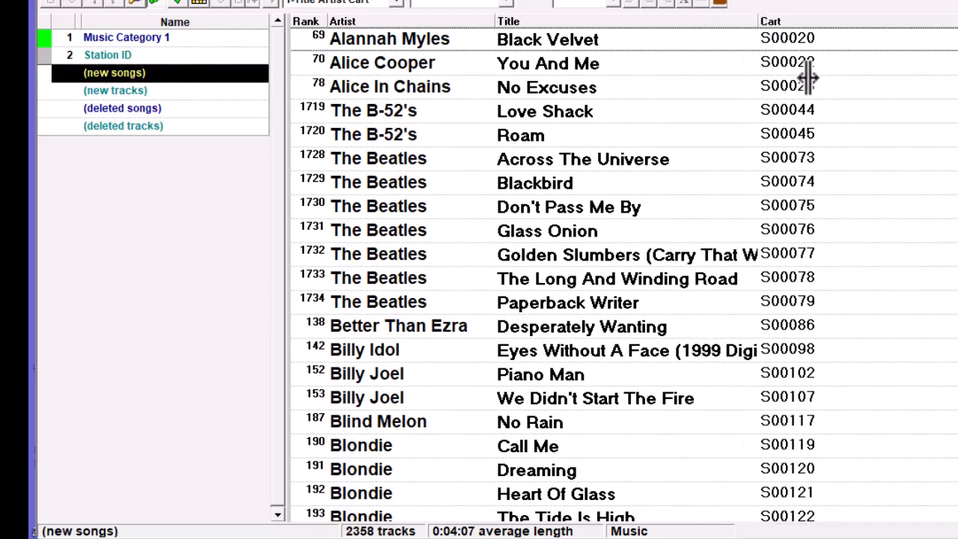
double_click(689, 111)
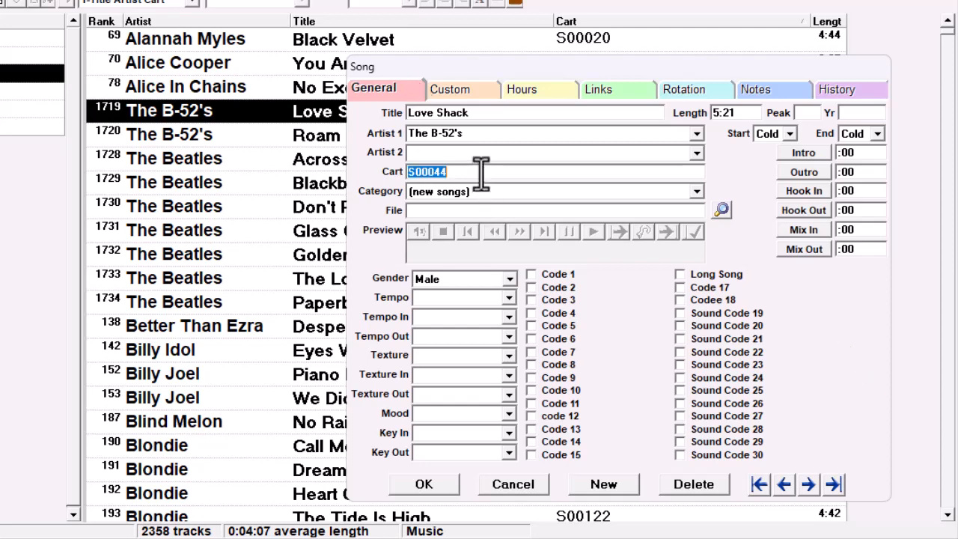
click(437, 490)
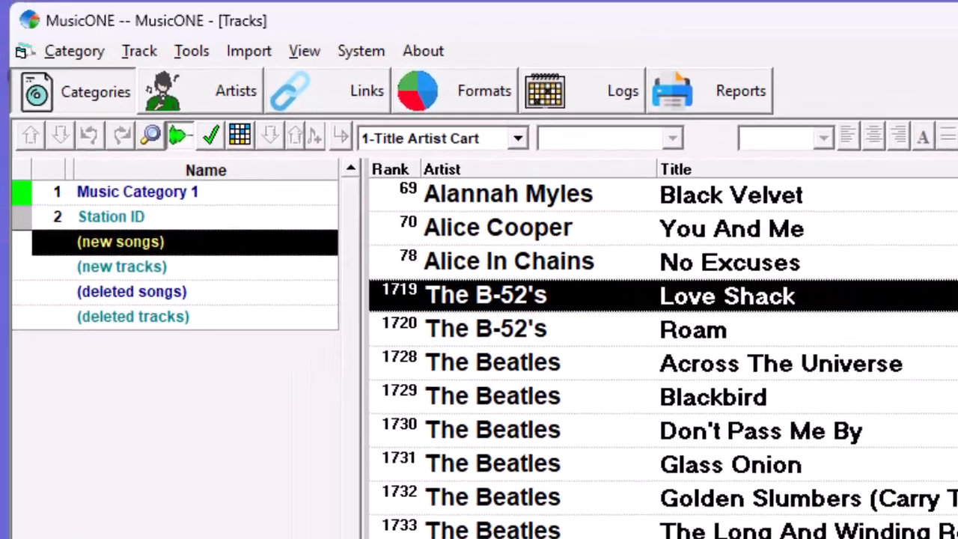
Start another import from a track list and load the saved definition import from tab.idf from the Music 1 folder
click(251, 52)
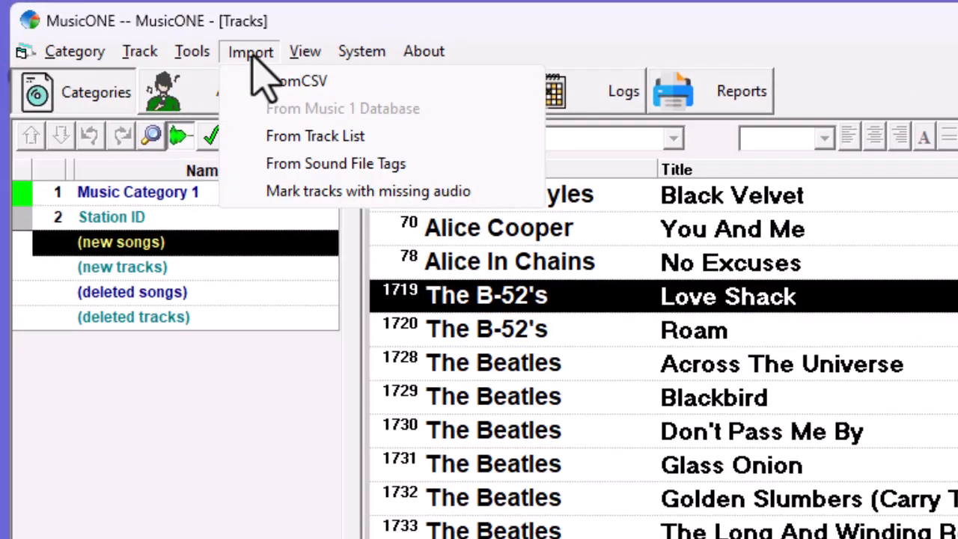
click(358, 140)
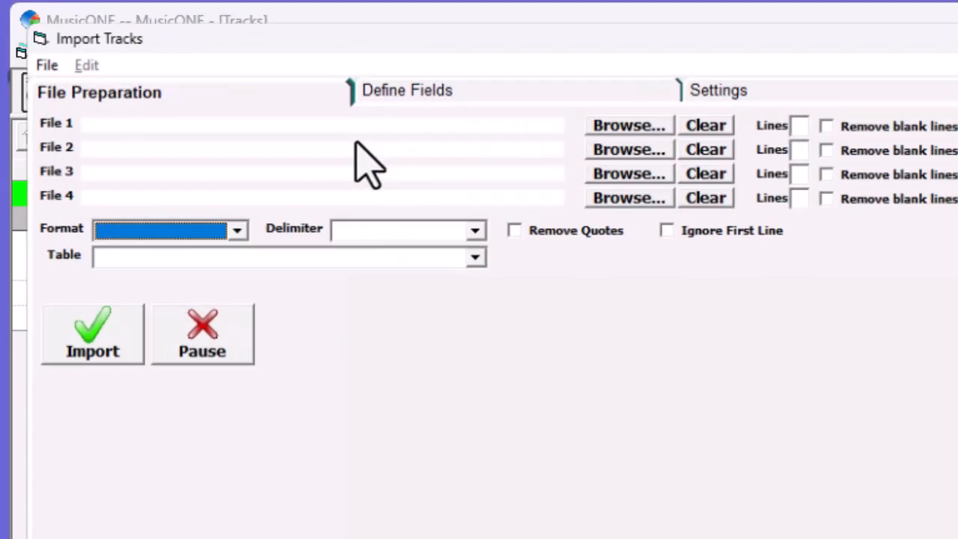
click(24, 56)
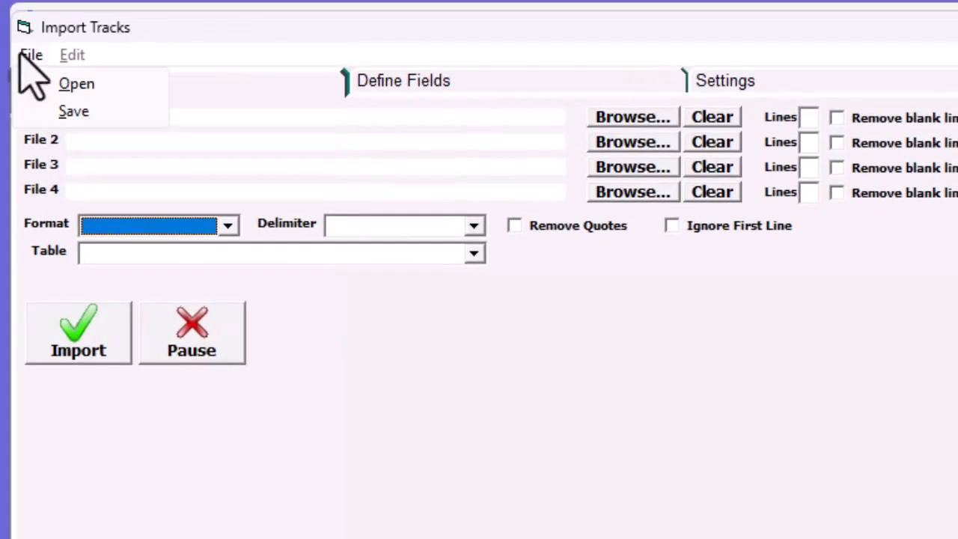
click(81, 87)
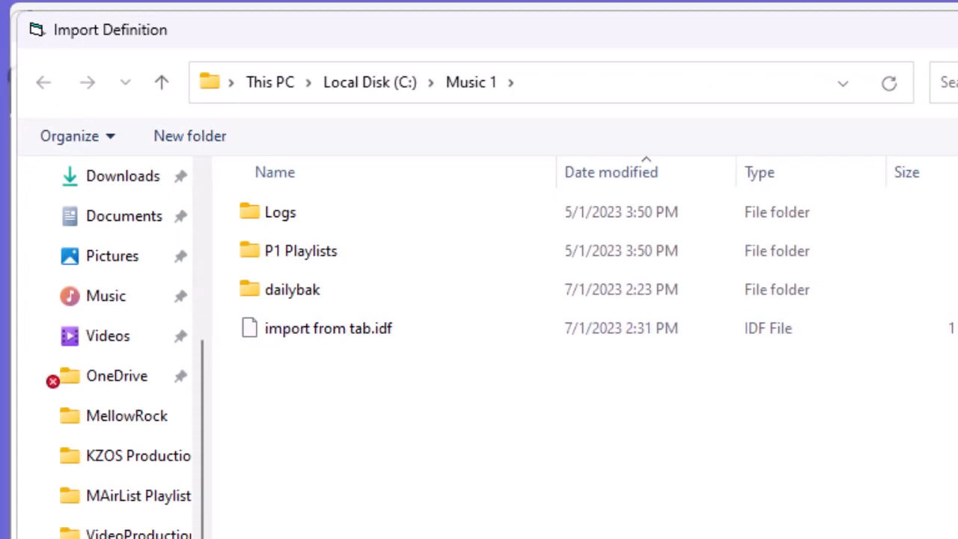
key(Escape)
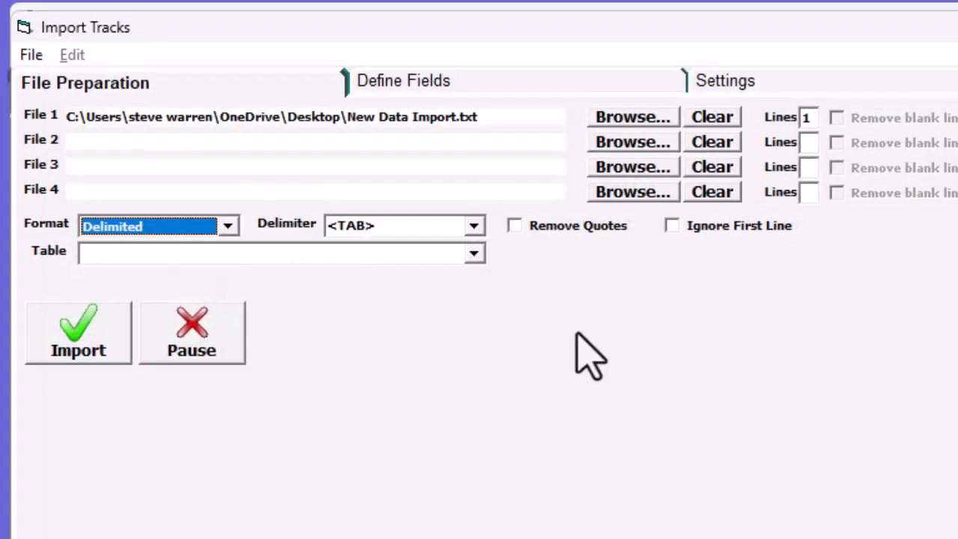
Review the defined import fields and set the import type to Update Tracks
click(468, 83)
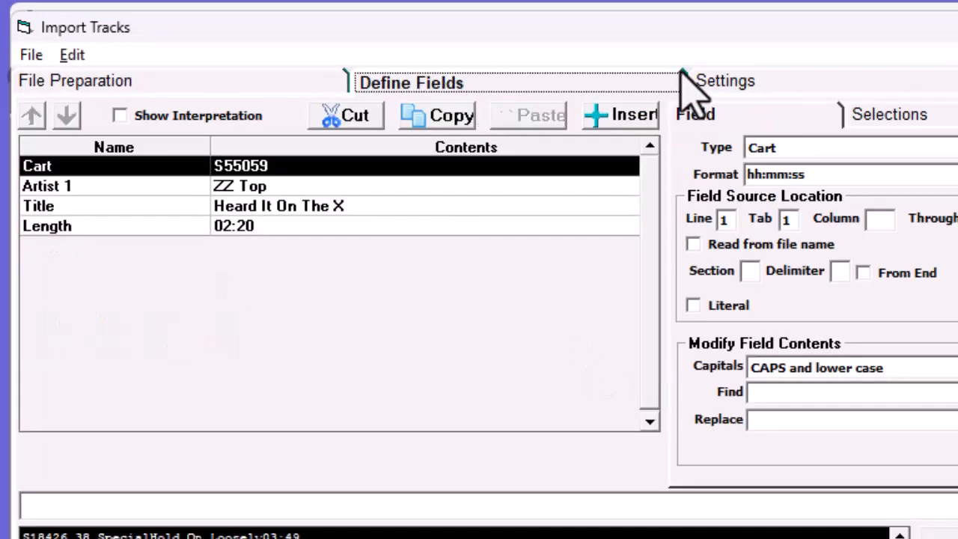
click(752, 82)
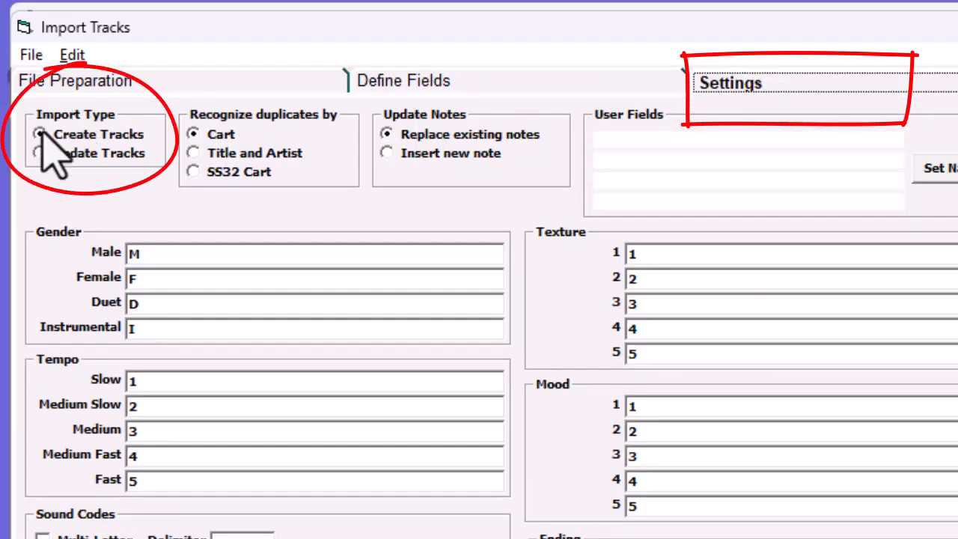
click(38, 153)
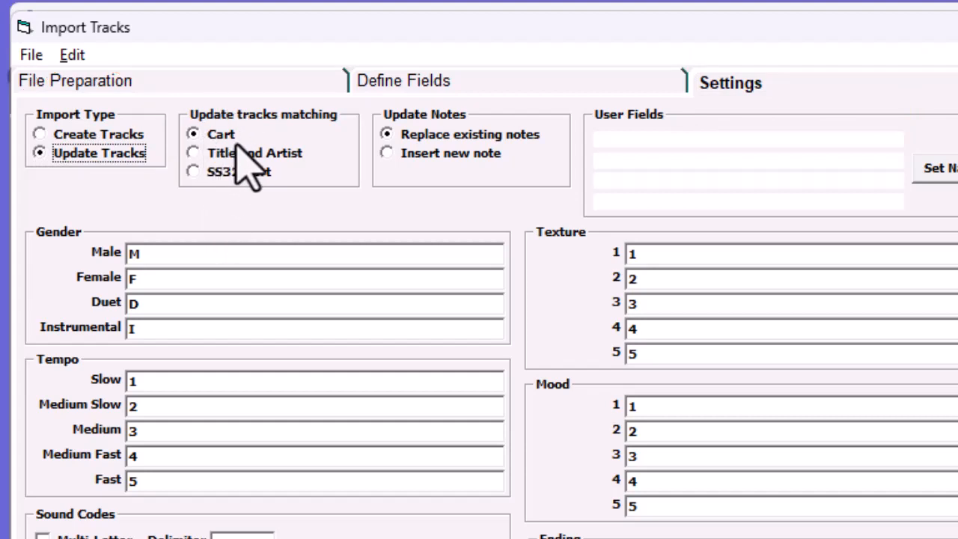
Insert a new field after Length in the field definitions and set its type to Album Title
click(529, 83)
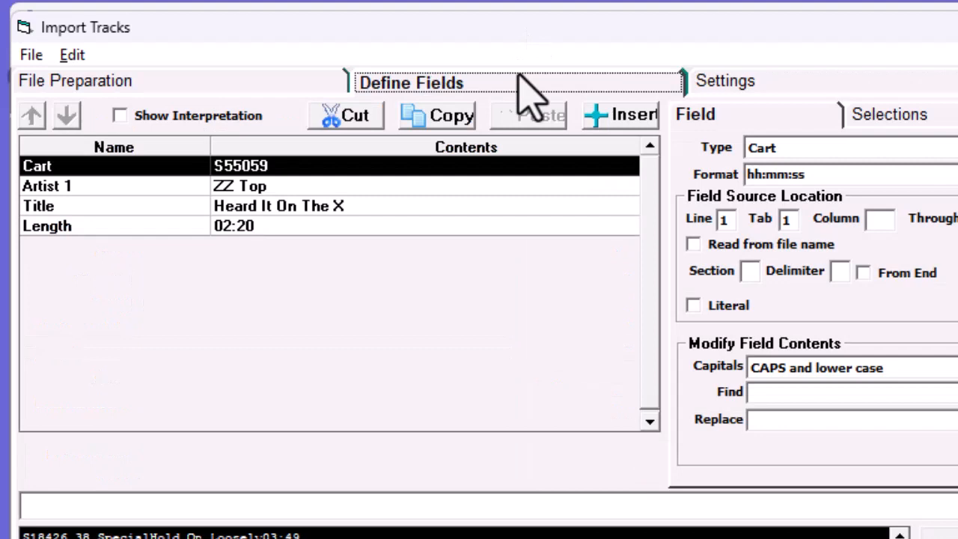
click(472, 249)
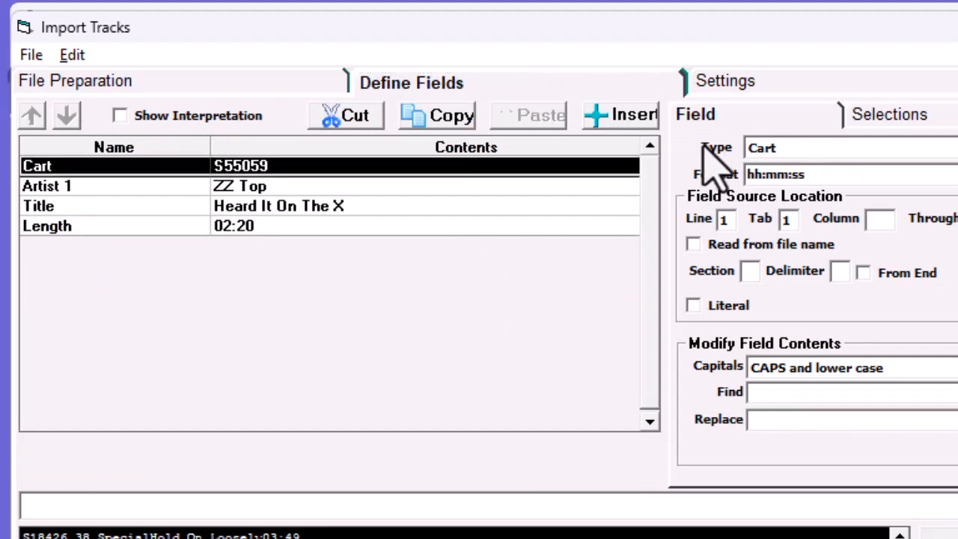
click(623, 121)
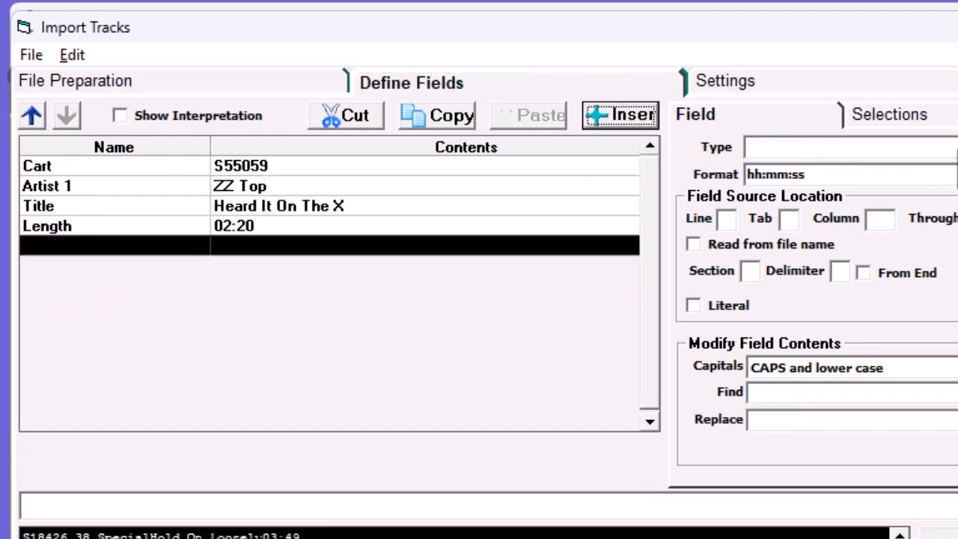
click(955, 148)
click(922, 187)
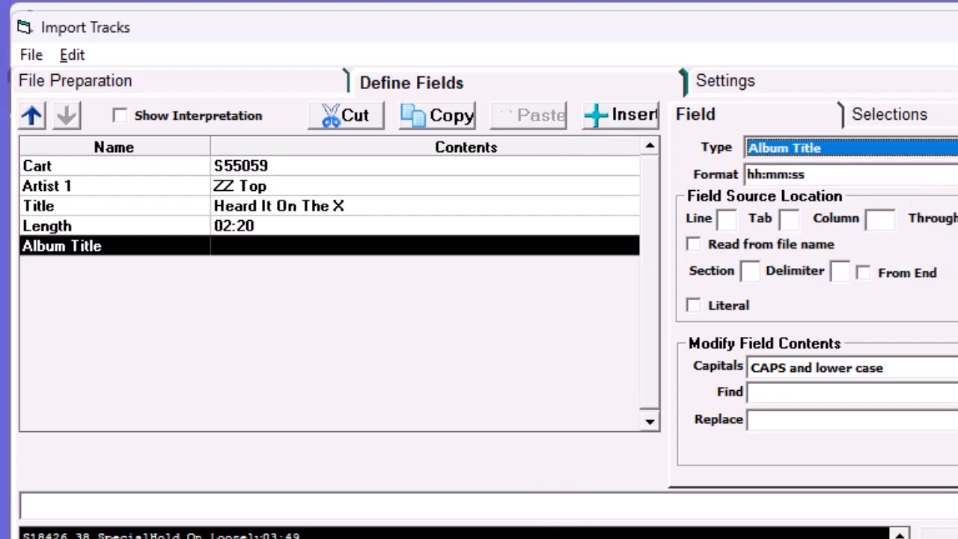
Review the update matching and file preparation settings, and close the track import without running the update
click(561, 538)
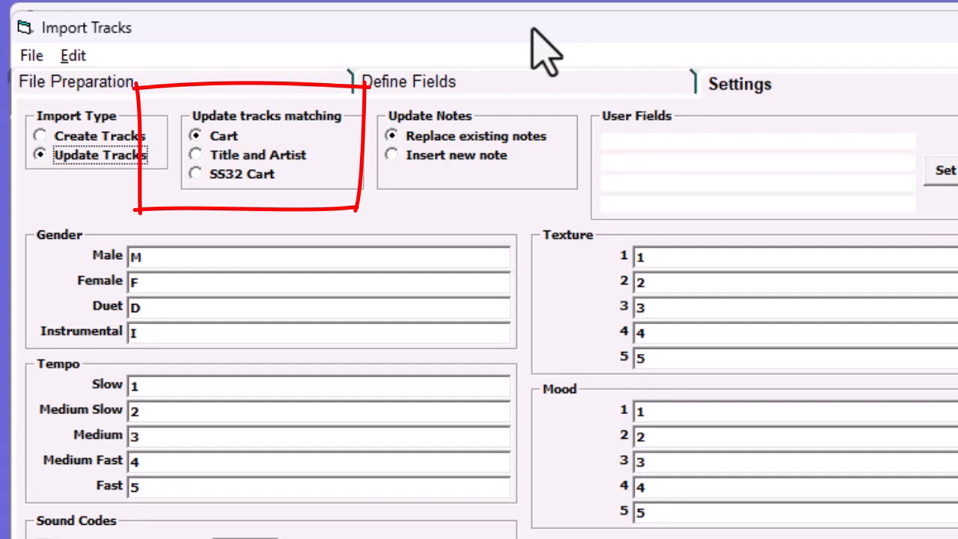
click(235, 81)
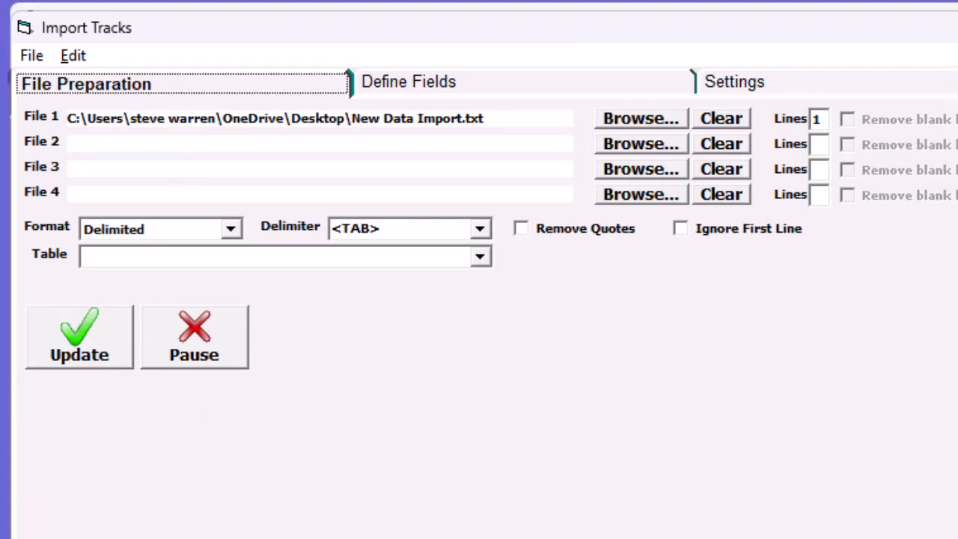
key(alt+F4)
click(368, 293)
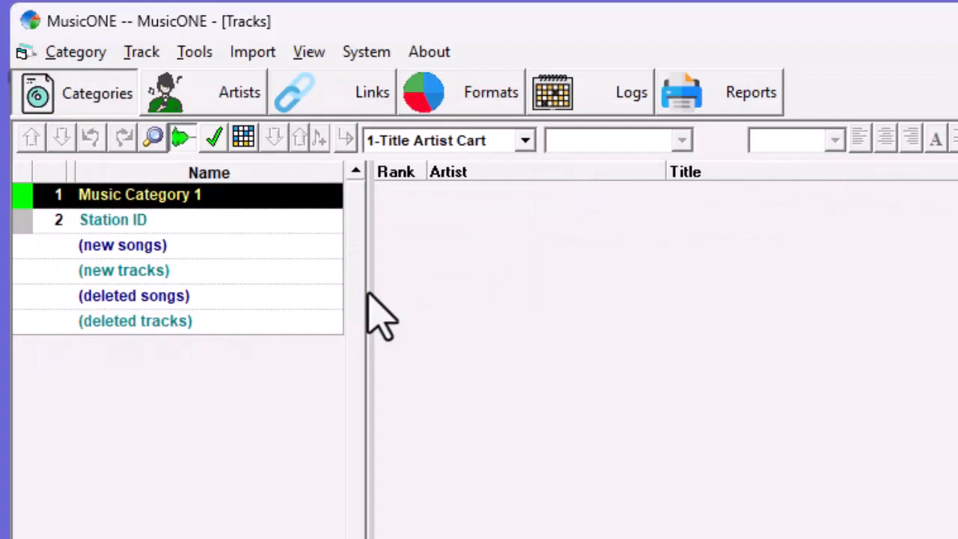
Show the tracks in the (new songs) category and open the song card for Black Velvet
click(264, 252)
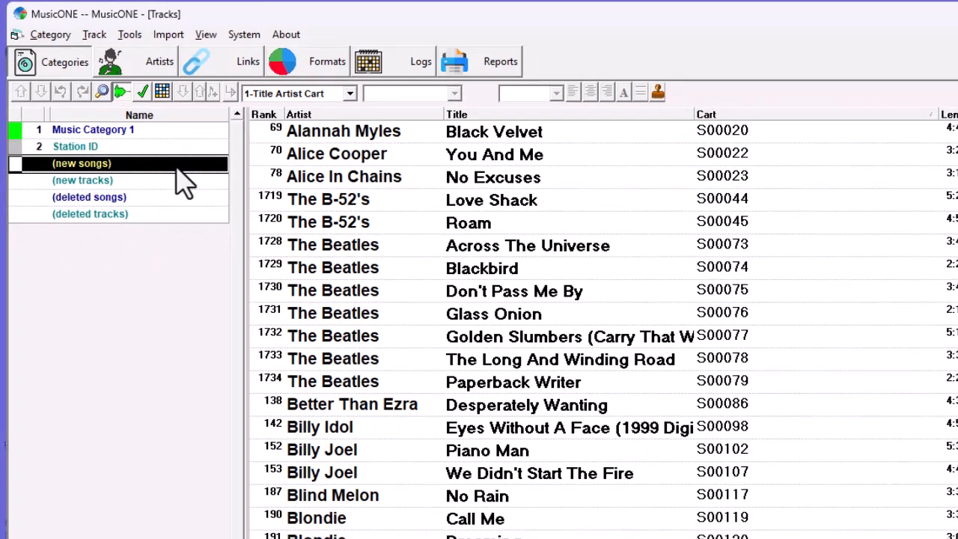
double_click(480, 129)
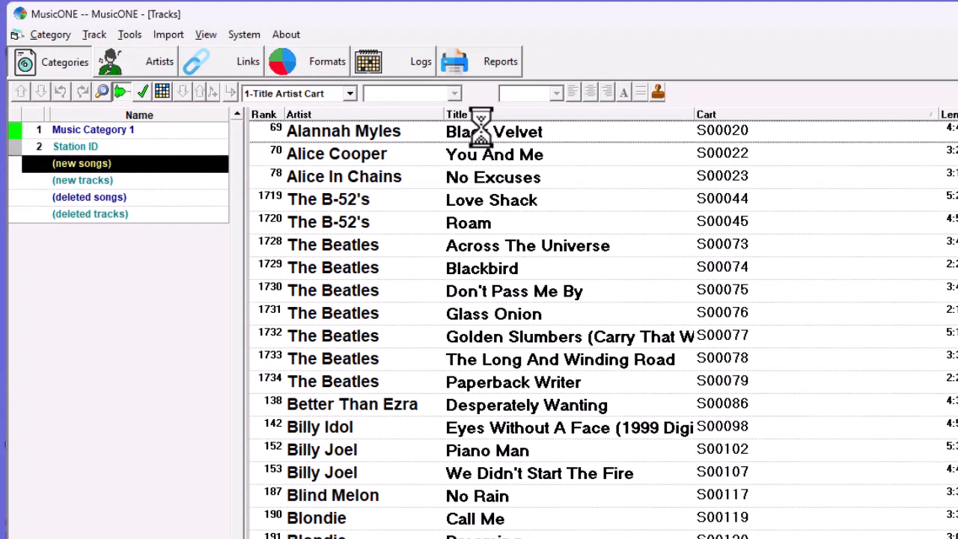